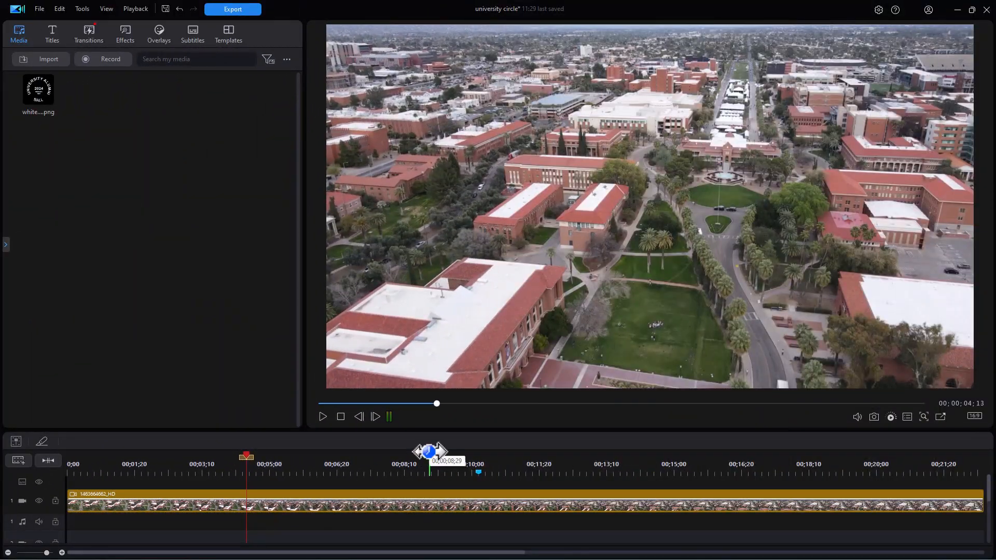
# Step: Place white circle.png on video track 2 and stretch it across the whole aerial campus clip
pyautogui.click(374, 503)
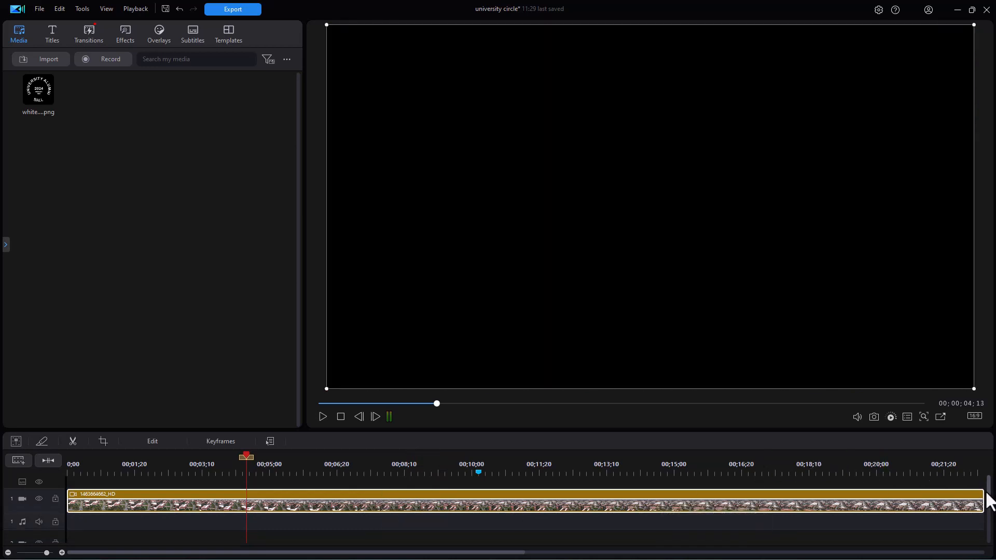
pyautogui.moveTo(989, 500); pyautogui.dragTo(980, 475)
pyautogui.moveTo(43, 96); pyautogui.dragTo(129, 534)
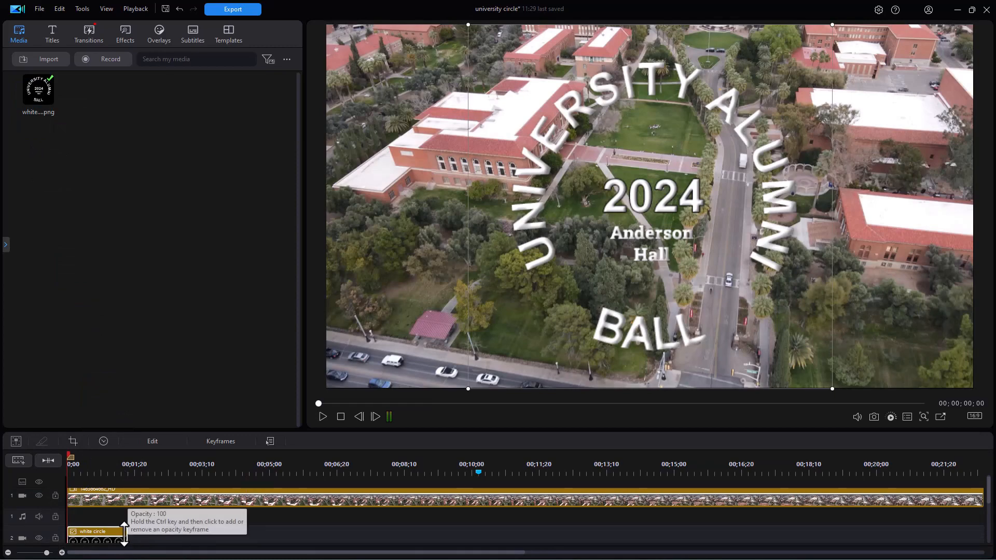
pyautogui.moveTo(126, 539); pyautogui.dragTo(947, 519)
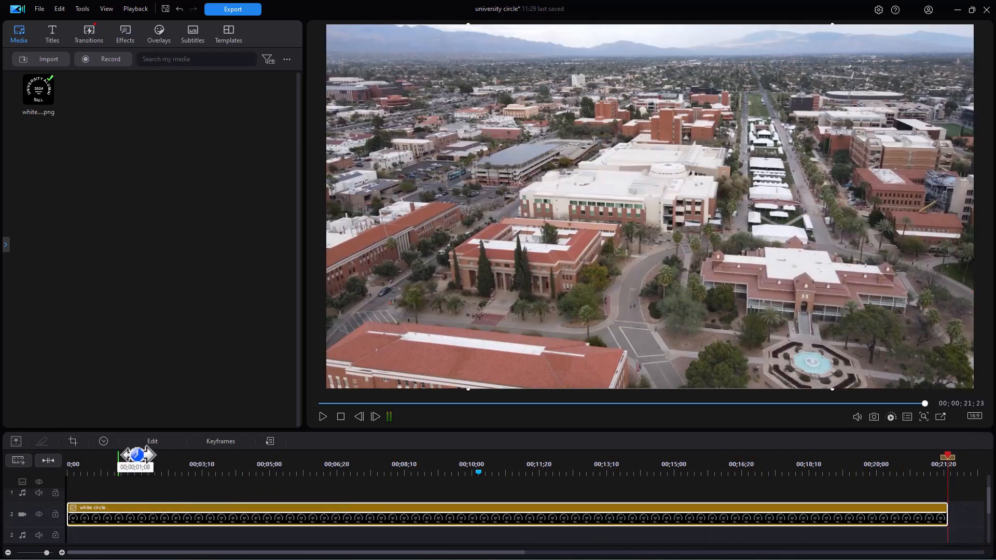
pyautogui.click(111, 469)
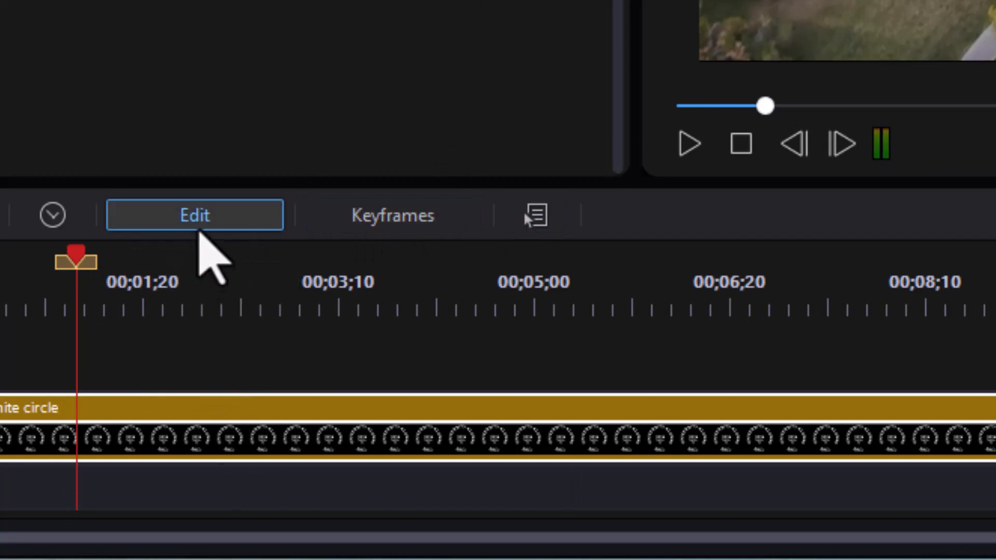
# Step: Open the white circle clip in Advanced Editing with the keyframe playhead at 00;00;00;00
pyautogui.click(196, 227)
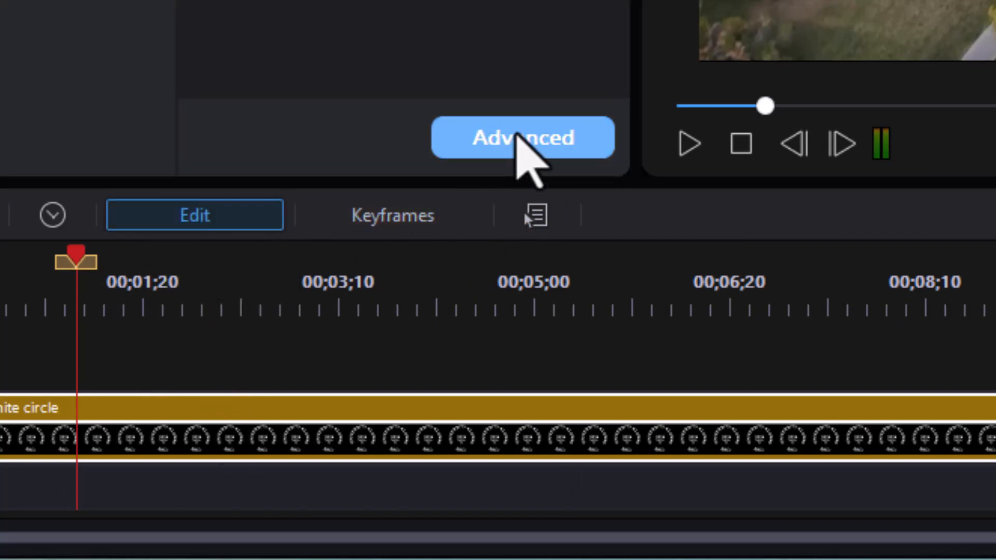
pyautogui.click(514, 134)
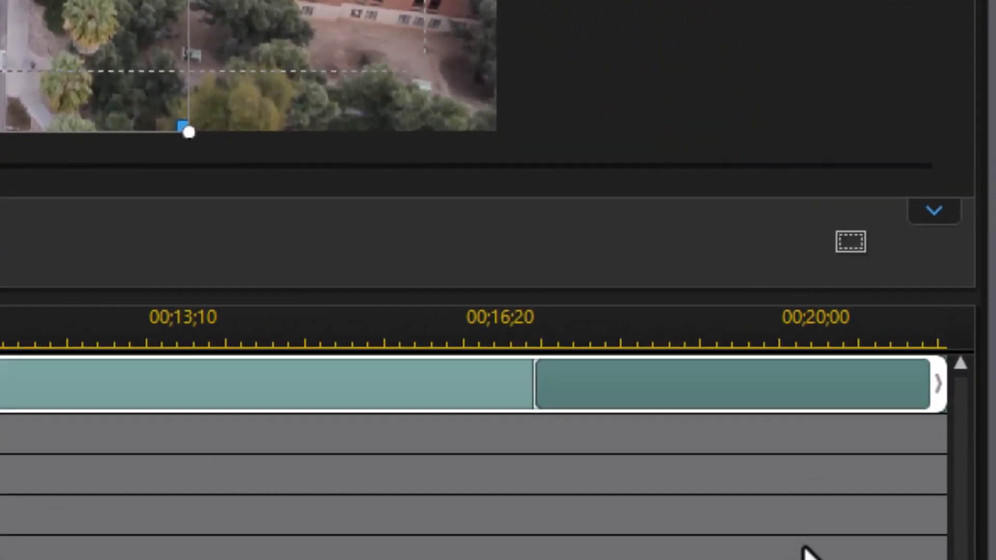
pyautogui.click(936, 214)
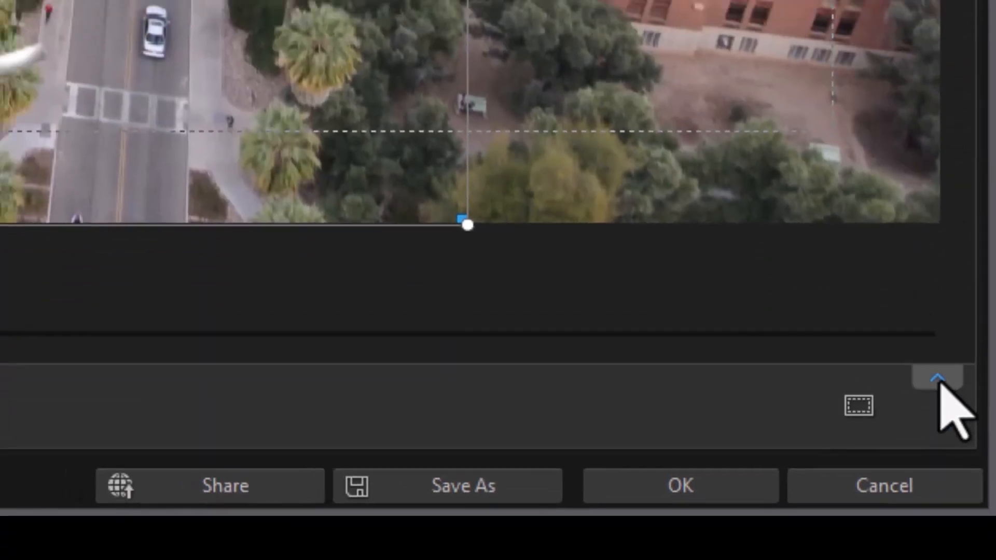
pyautogui.click(938, 378)
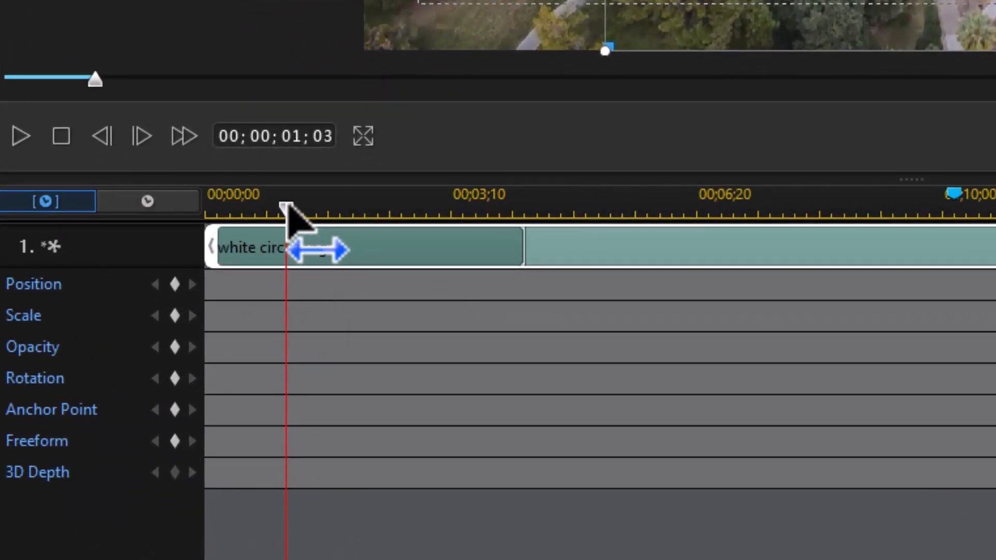
pyautogui.moveTo(282, 205); pyautogui.dragTo(76, 233)
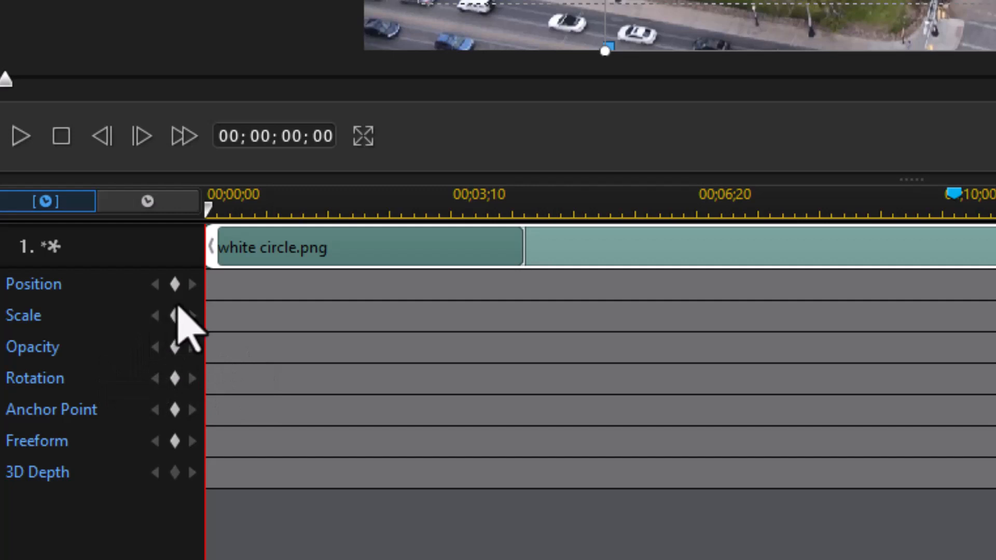
# Step: Add Position, Scale and Rotation keyframes at the clip start
pyautogui.click(174, 286)
pyautogui.click(175, 316)
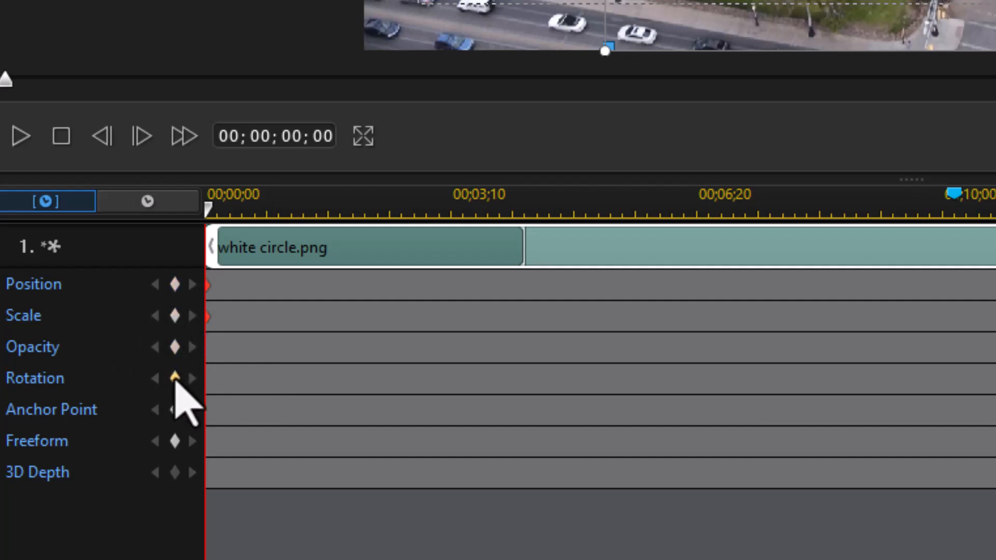
pyautogui.click(174, 378)
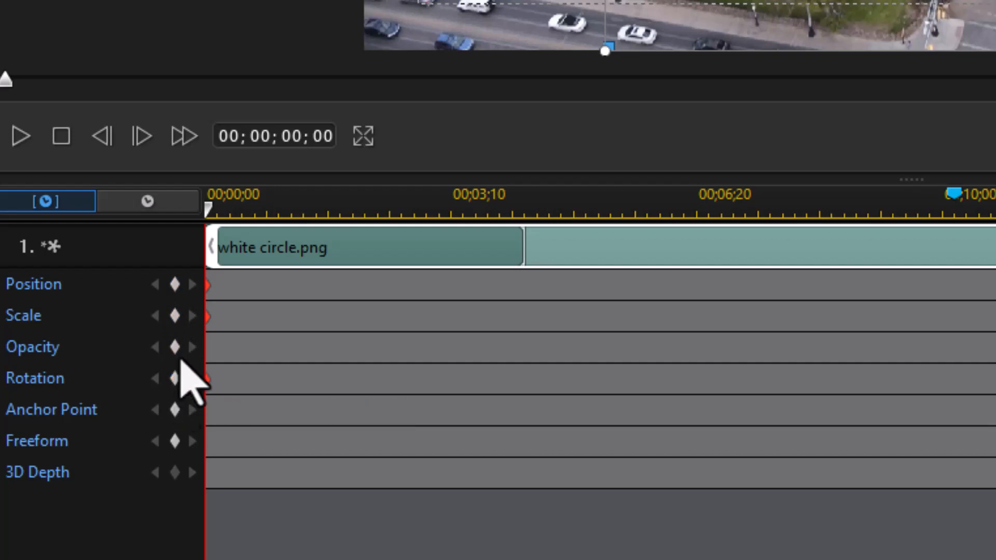
# Step: Jump to 00;00;04;00 and add Position and Scale keyframes there
pyautogui.click(288, 137)
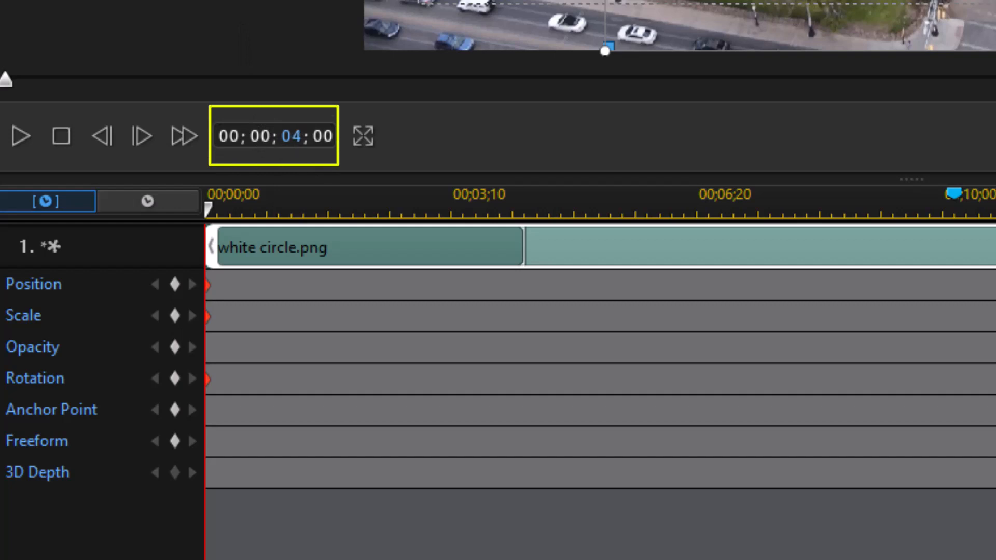
pyautogui.press('Return')
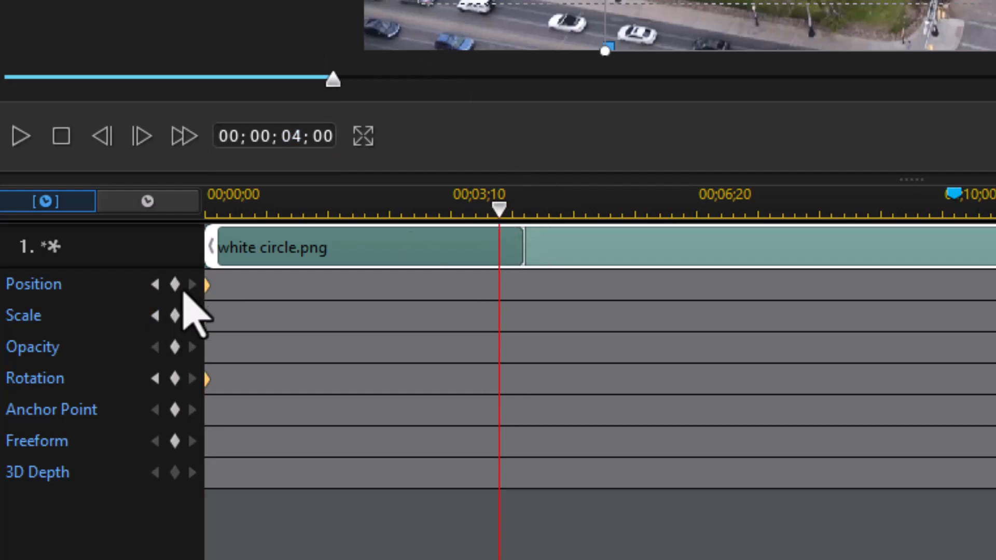
pyautogui.click(174, 285)
pyautogui.click(175, 315)
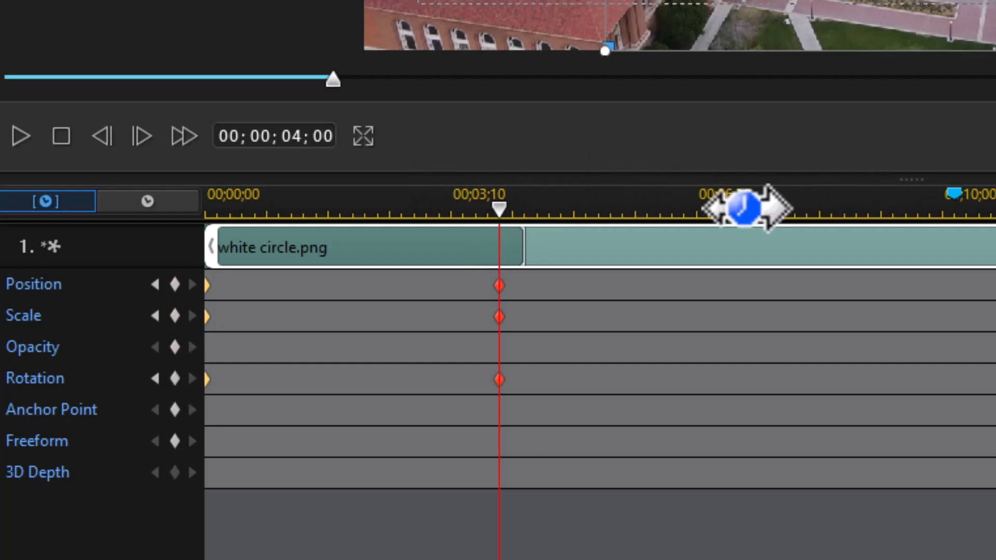
pyautogui.click(290, 136)
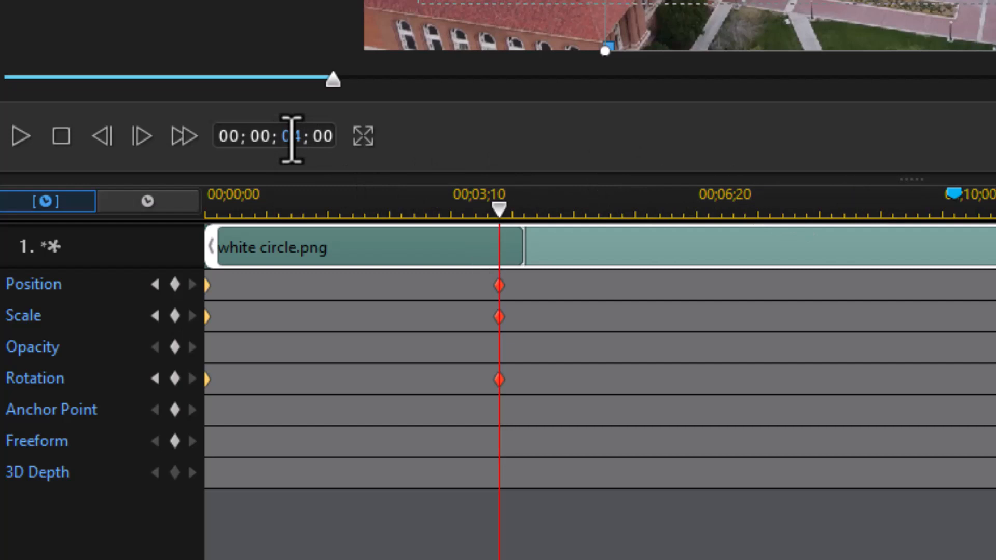
# Step: Add Position, Scale and Rotation keyframes at 00;00;08;00
pyautogui.write('8')
pyautogui.press('Return')
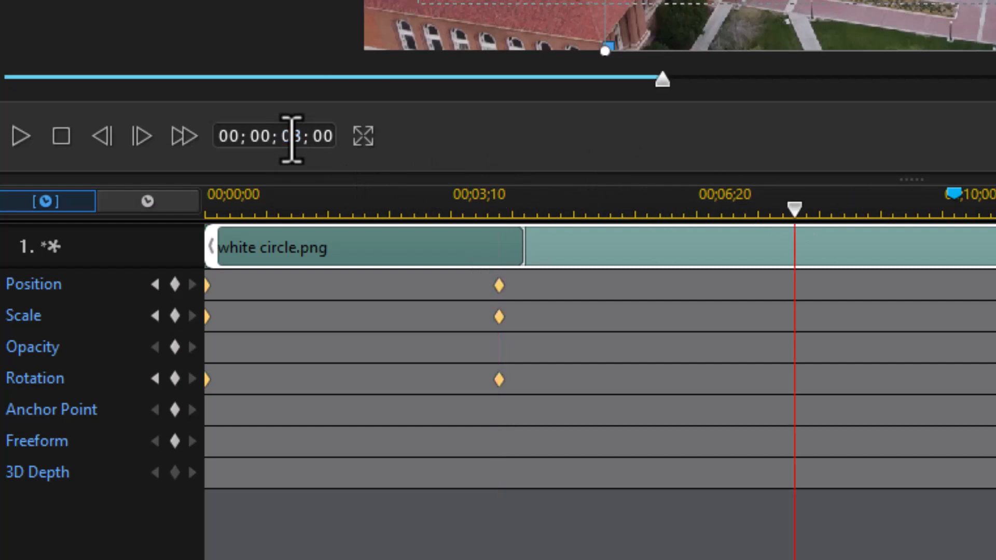
pyautogui.click(175, 286)
pyautogui.click(174, 316)
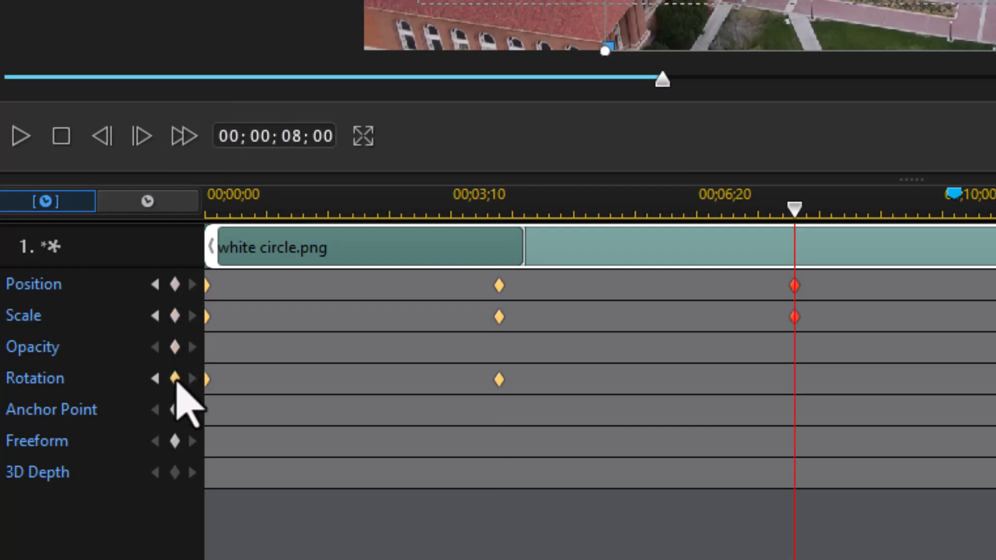
pyautogui.click(175, 379)
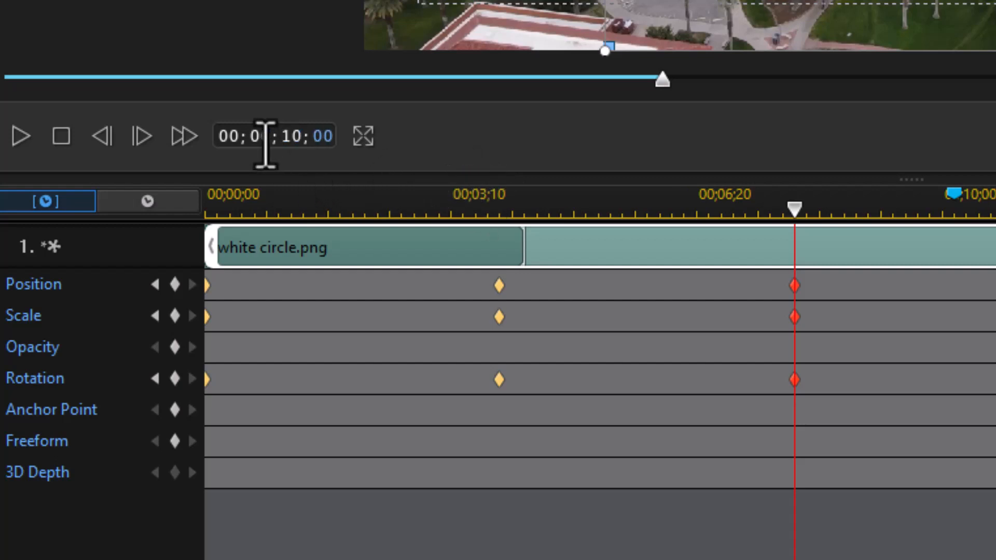
# Step: Add the same three keyframes at 00;00;10;00, then step back to the 0;00 keyframe
pyautogui.press('Return')
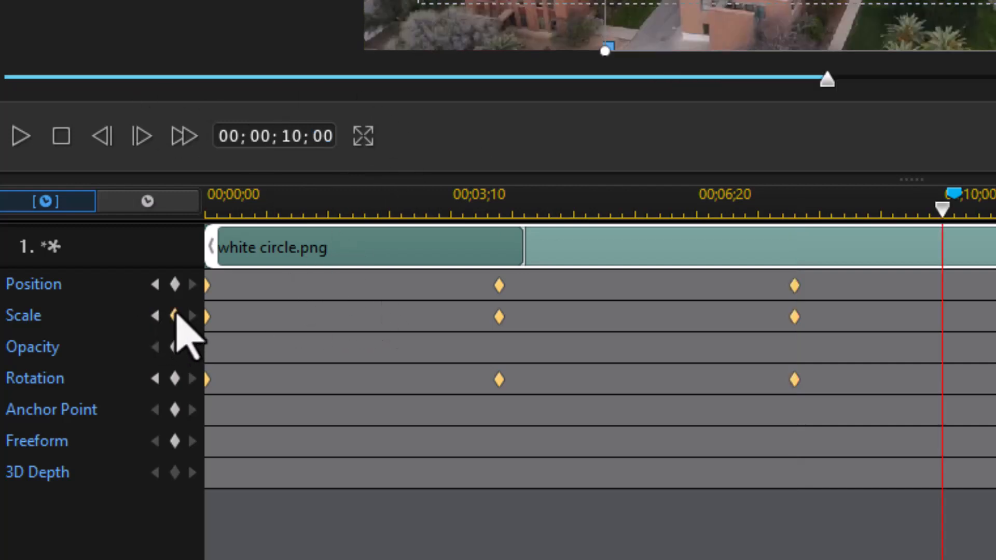
pyautogui.click(174, 285)
pyautogui.click(175, 316)
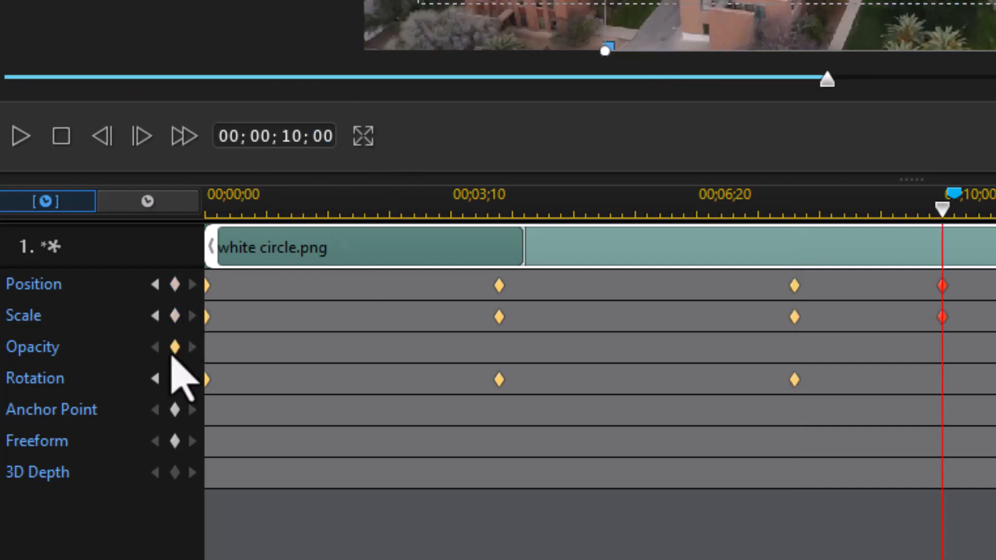
pyautogui.click(175, 379)
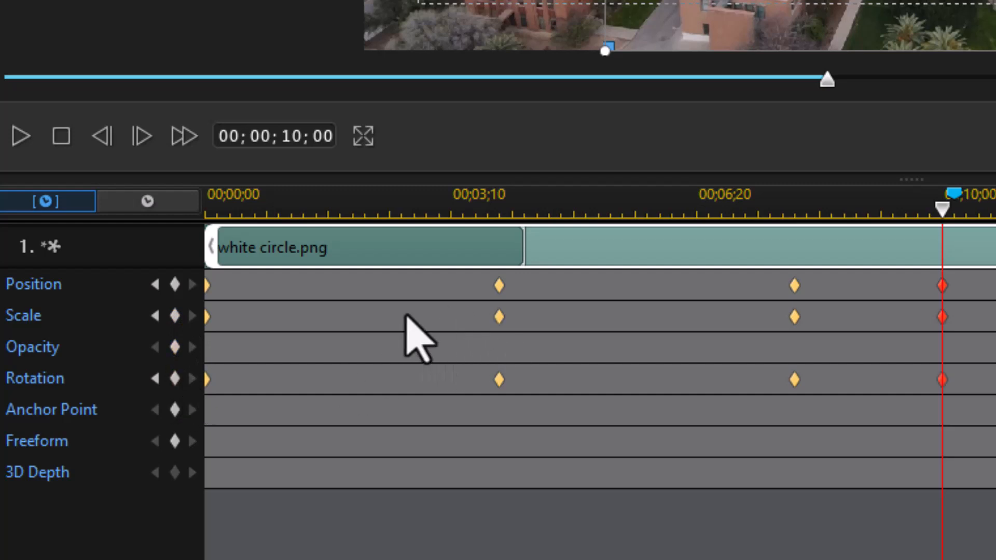
pyautogui.click(155, 284)
pyautogui.click(155, 284)
pyautogui.click(155, 284)
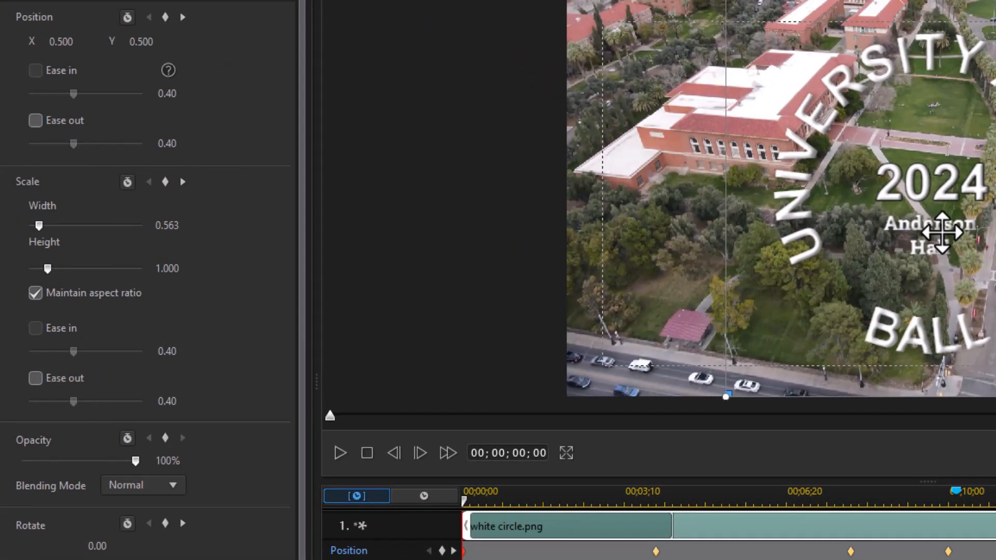
# Step: Move the logo off the left edge (X -0.231) at 0;00, preview it, then go to 08;00
pyautogui.moveTo(942, 232); pyautogui.dragTo(415, 236)
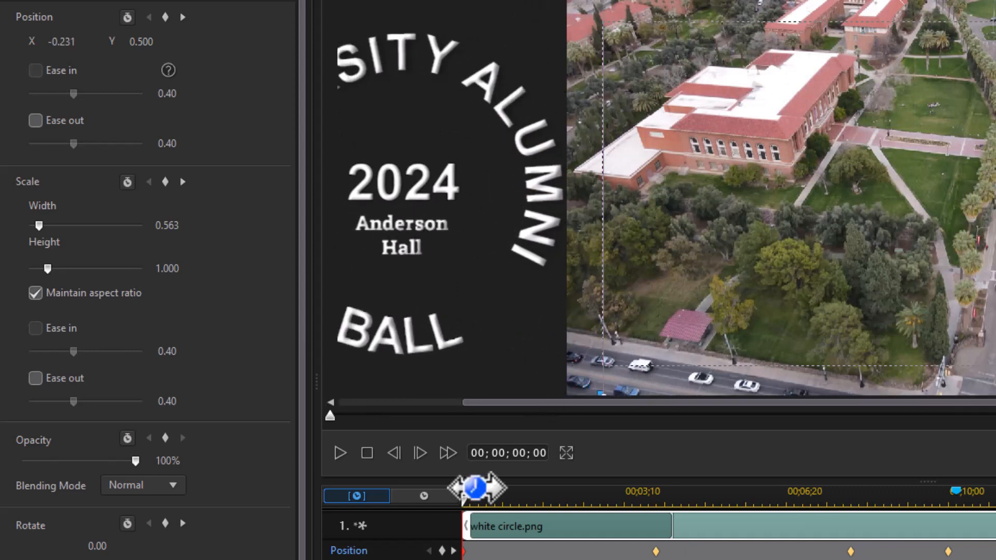
pyautogui.click(339, 457)
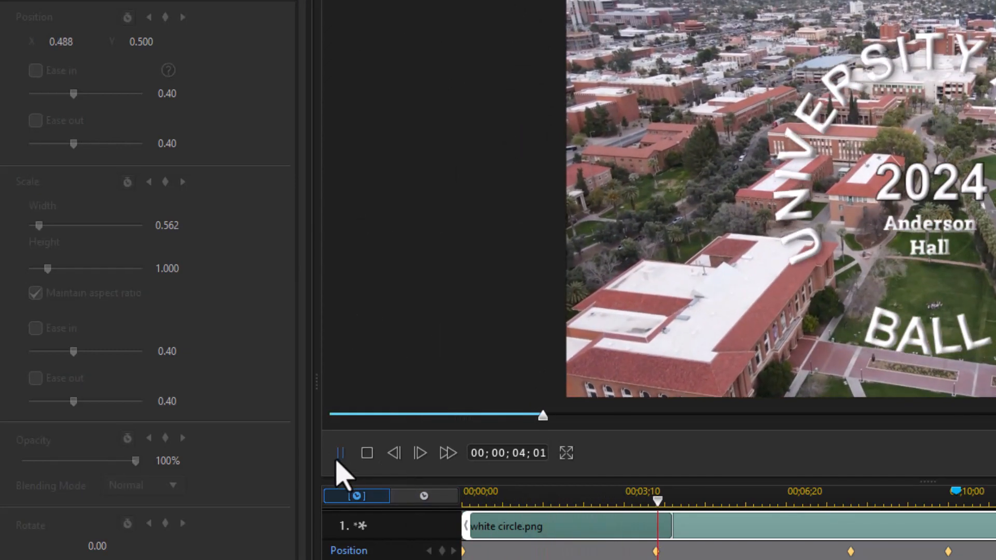
pyautogui.click(338, 461)
pyautogui.click(367, 453)
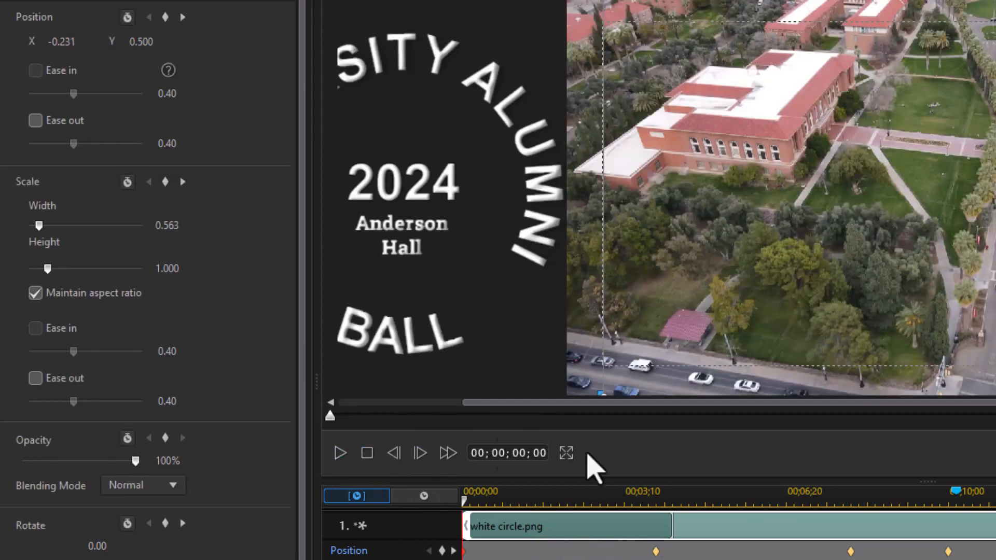
pyautogui.moveTo(860, 501); pyautogui.dragTo(797, 501)
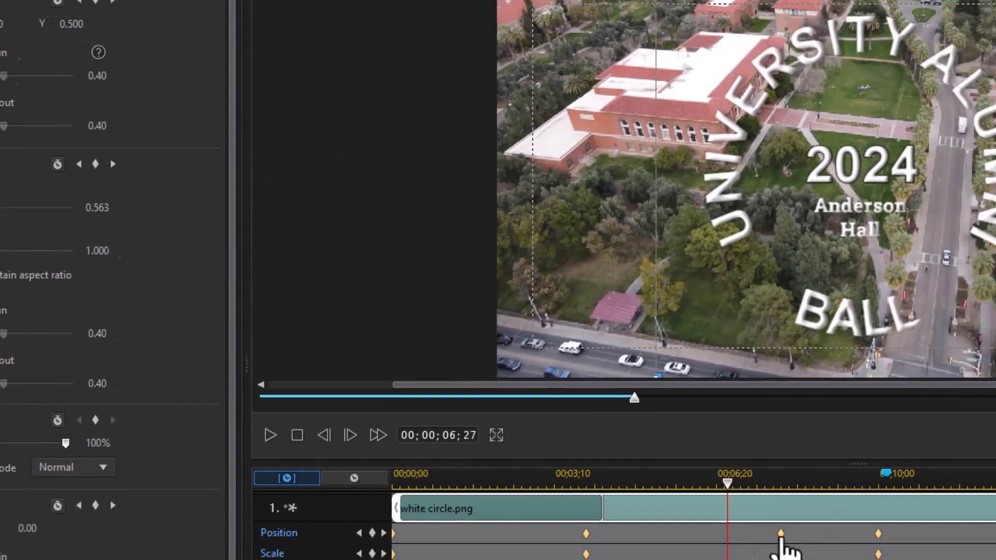
pyautogui.click(850, 551)
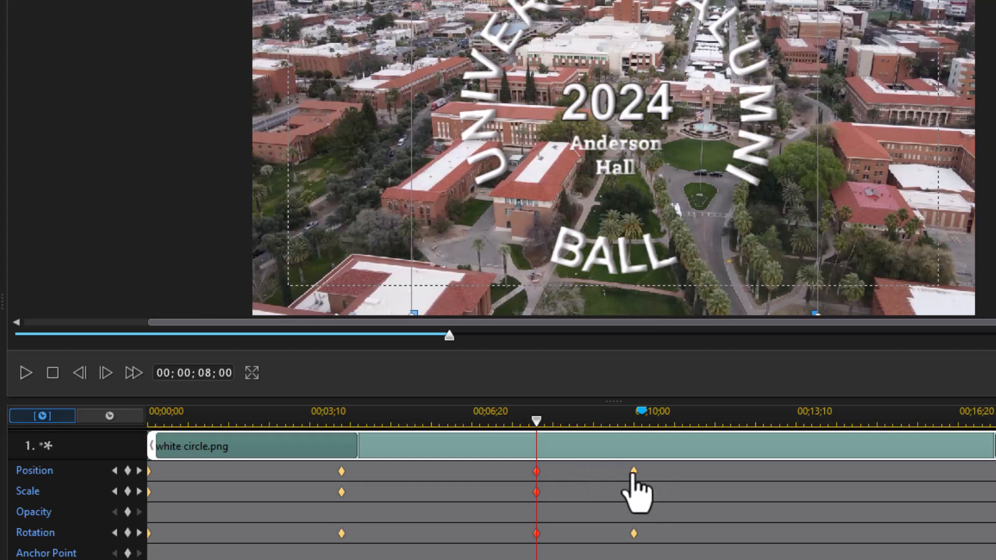
# Step: Move the logo off the right edge at the 10;00 keyframe and replay from the start
pyautogui.click(139, 471)
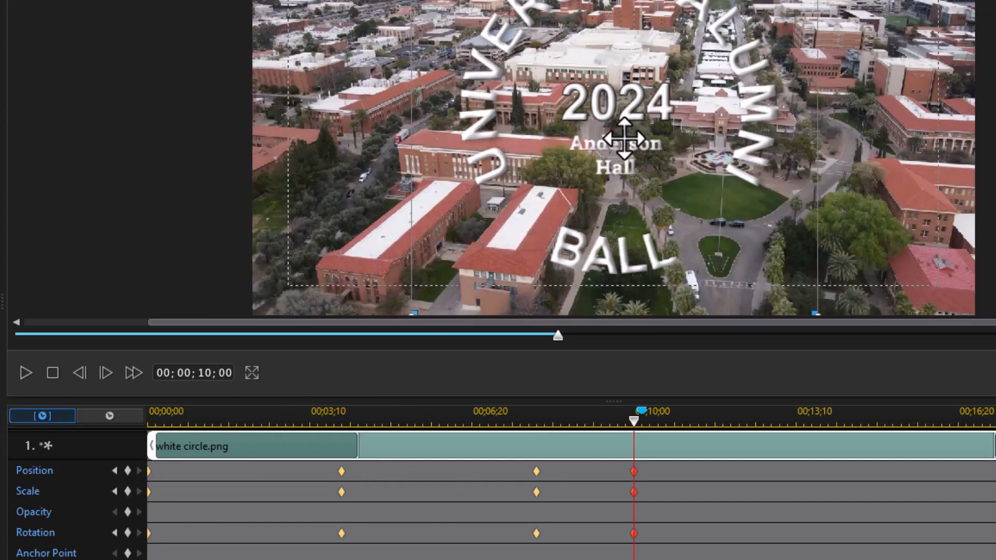
pyautogui.moveTo(624, 139); pyautogui.dragTo(960, 156)
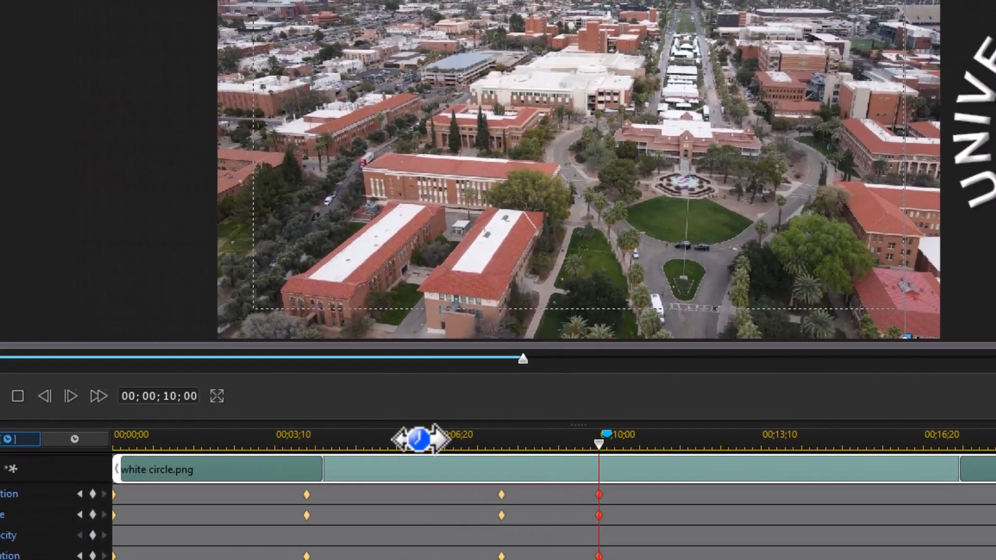
pyautogui.click(420, 438)
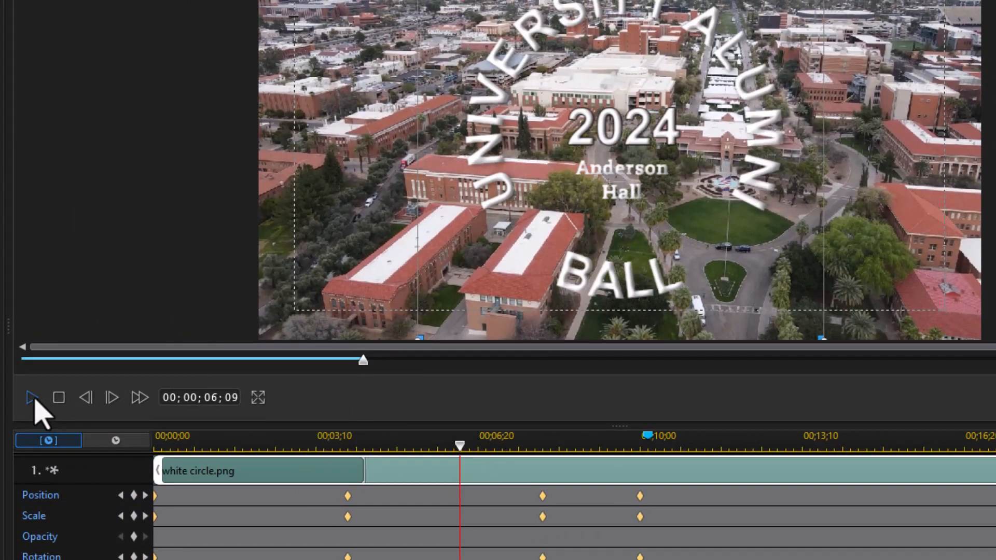
pyautogui.click(32, 397)
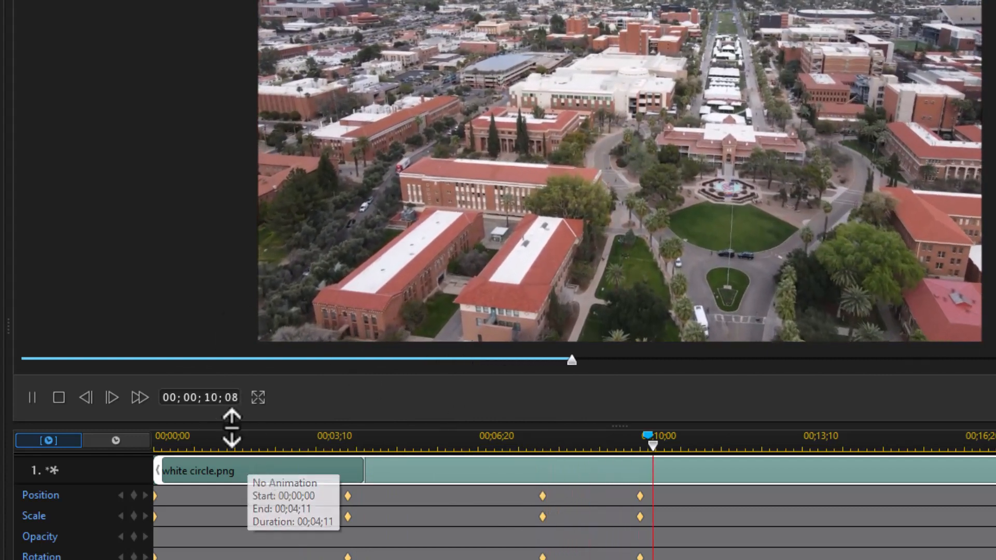
# Step: Stop playback and set the first keyframe's rotation to -360
pyautogui.click(59, 397)
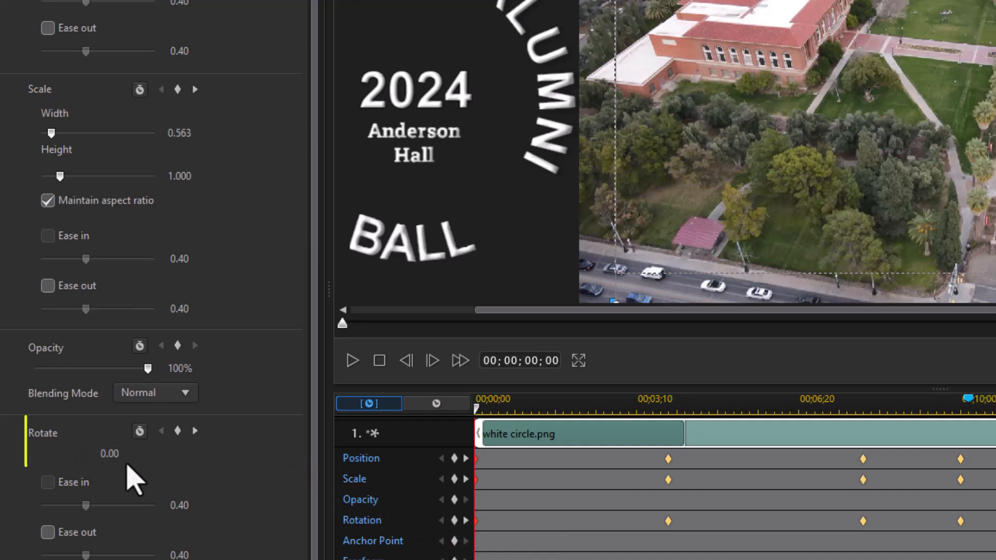
pyautogui.click(104, 455)
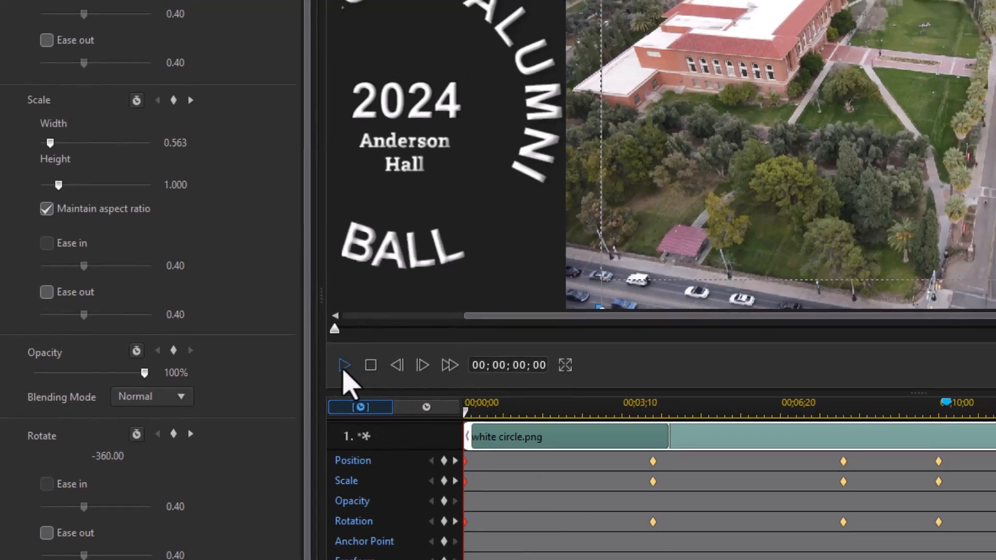
# Step: Preview the -360 spin-in, then move to the 08;00 keyframe
pyautogui.click(344, 367)
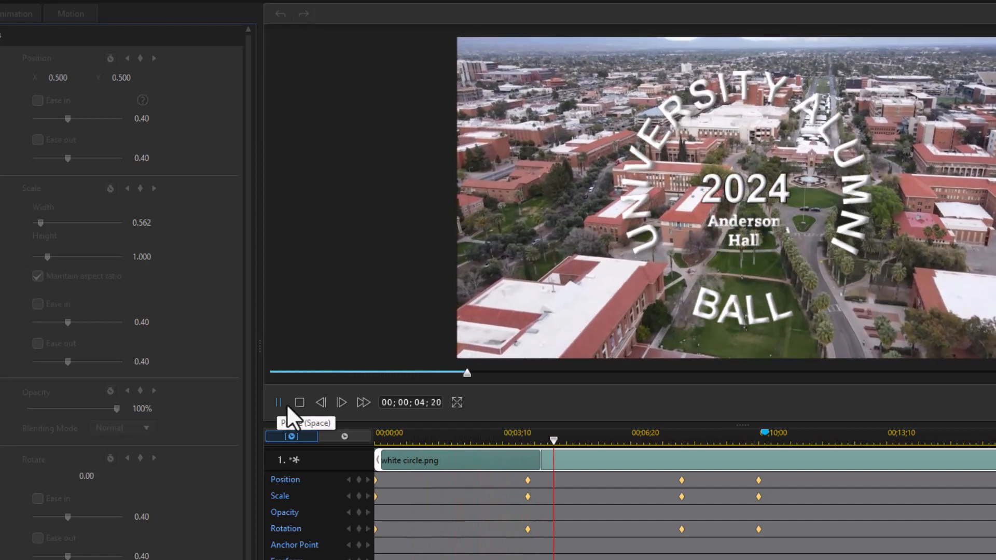
pyautogui.click(299, 403)
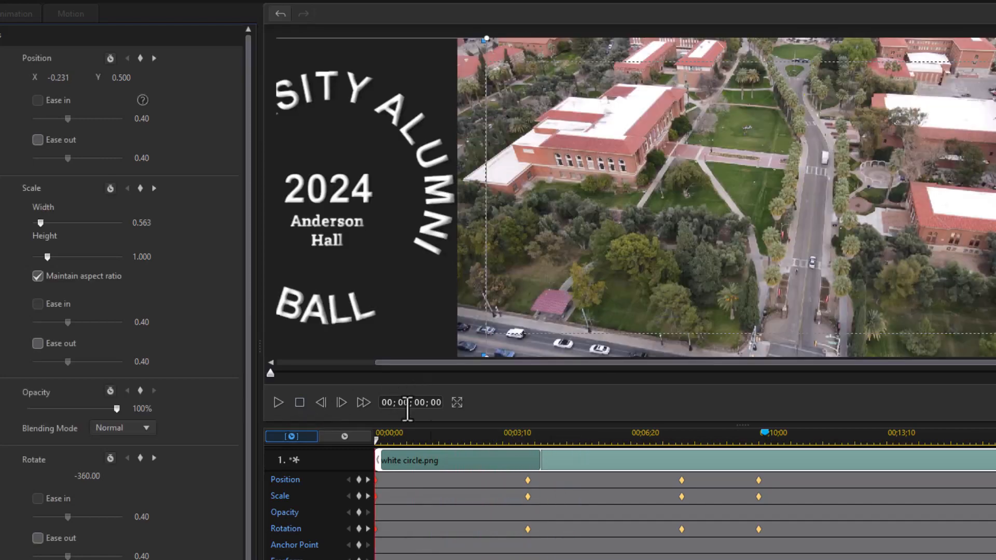
pyautogui.click(569, 434)
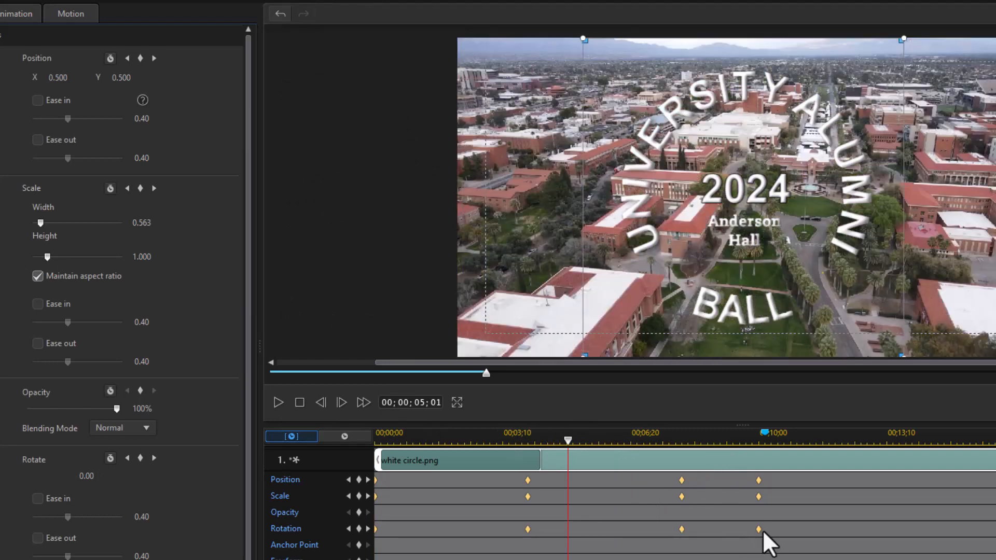
pyautogui.click(681, 530)
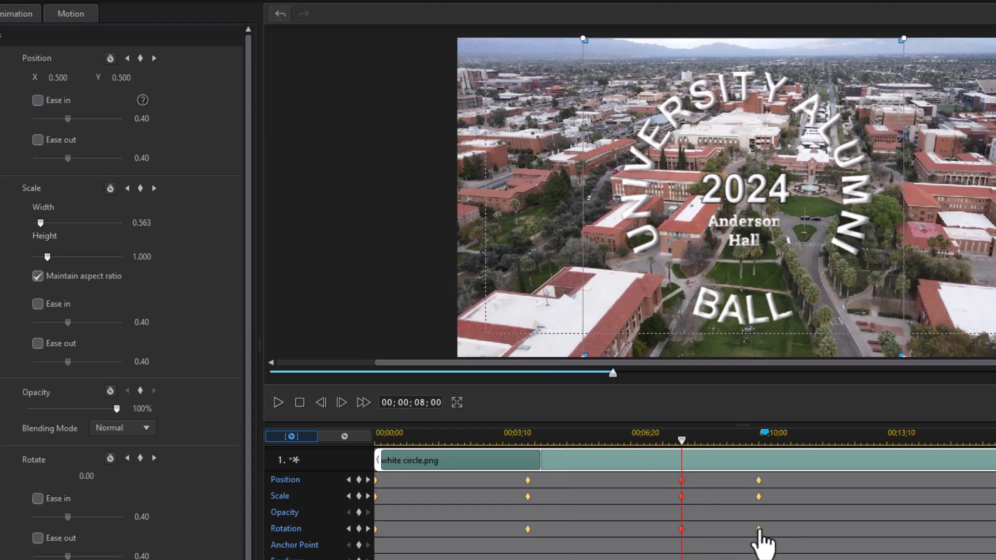
# Step: Set Rotate to 360 at the 10;00 keyframe and replay the animation
pyautogui.click(367, 528)
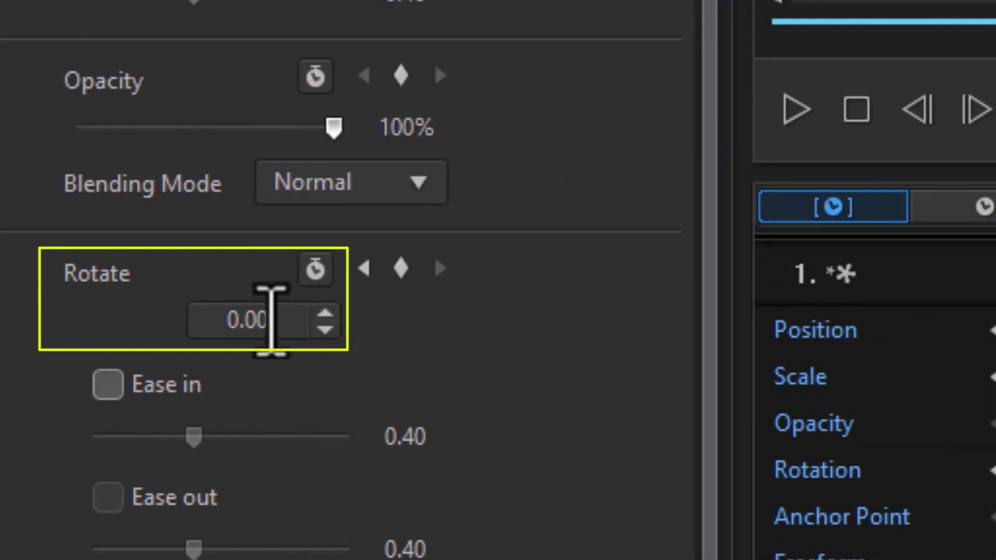
pyautogui.click(267, 318)
pyautogui.write('360')
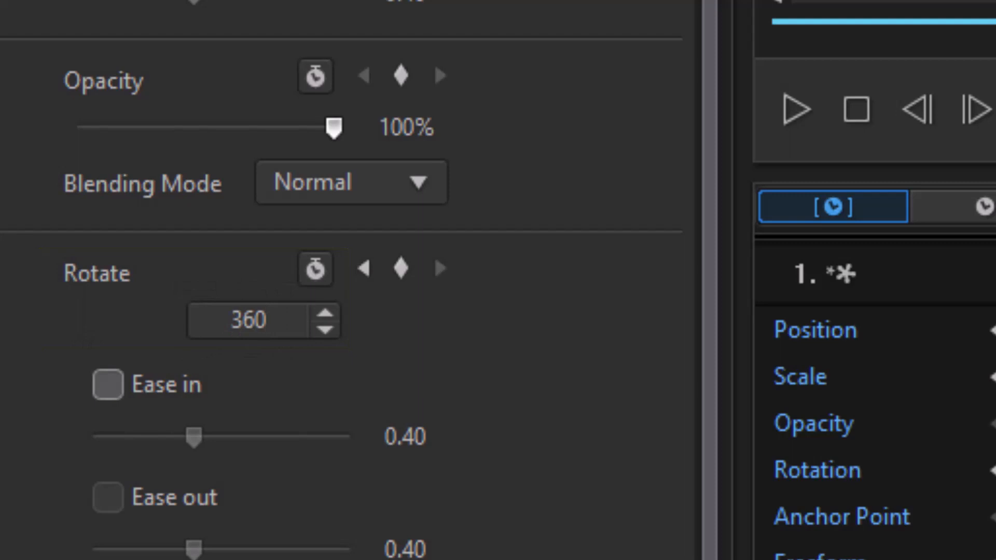
pyautogui.press('Return')
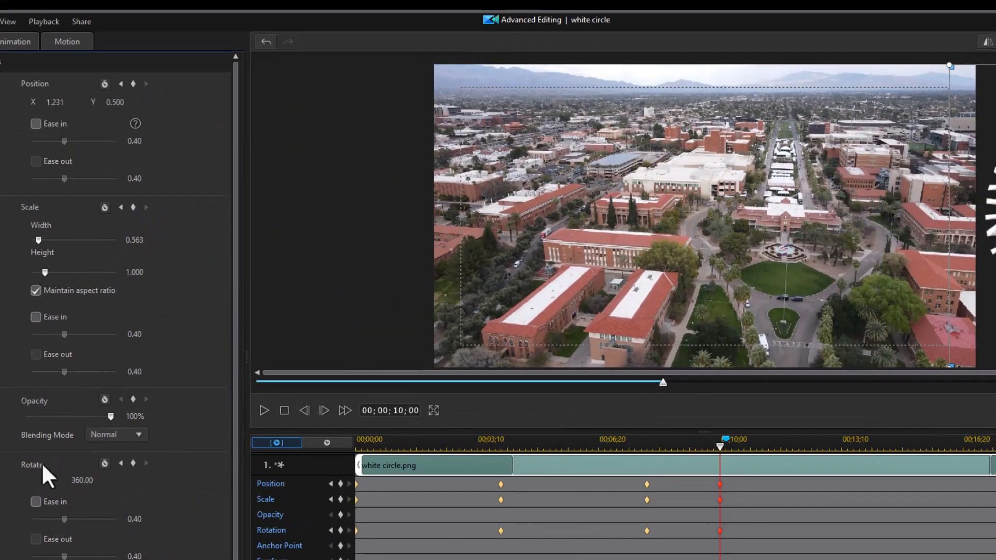
pyautogui.click(599, 443)
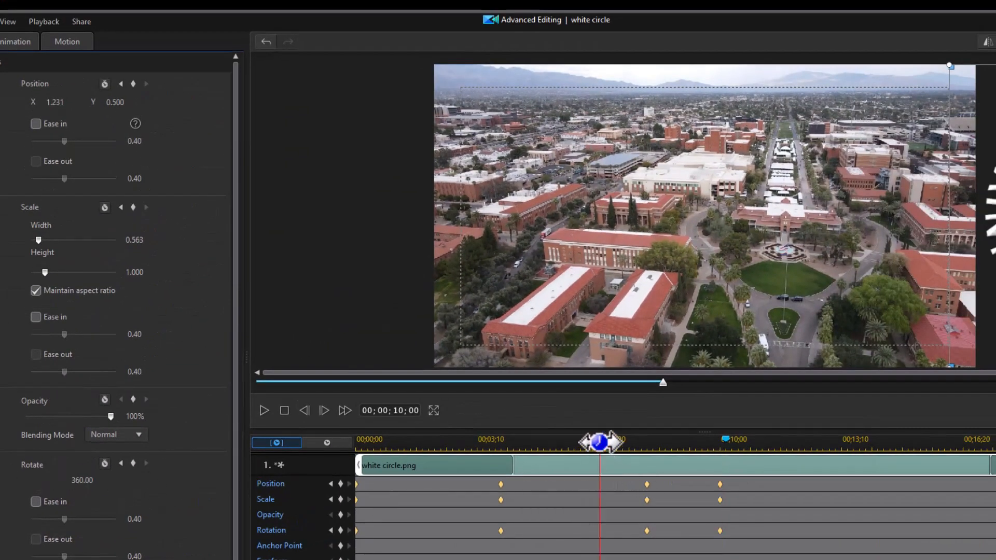
pyautogui.click(264, 411)
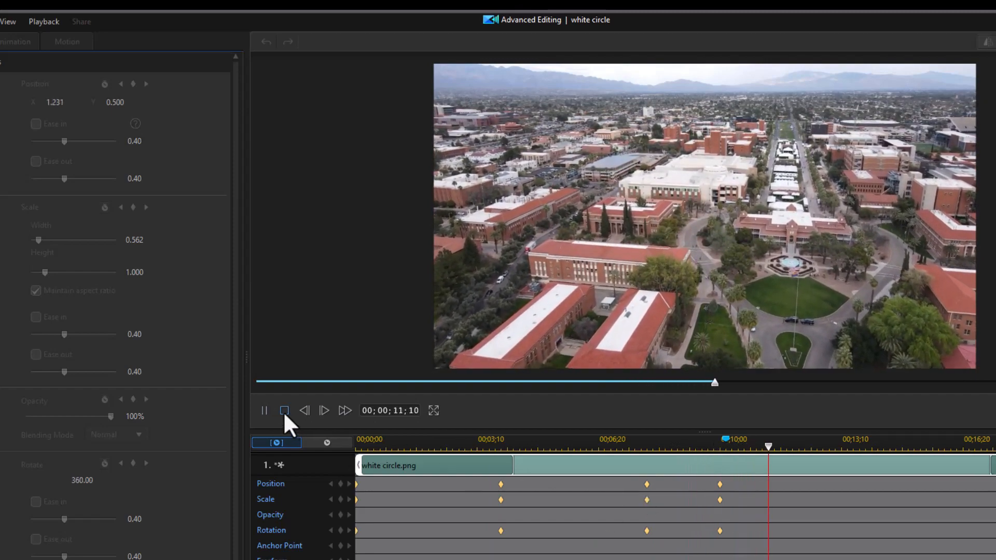
# Step: Stop playback and step to the 10;00 keyframe to confirm X 1.231 and Rotate 360
pyautogui.click(284, 411)
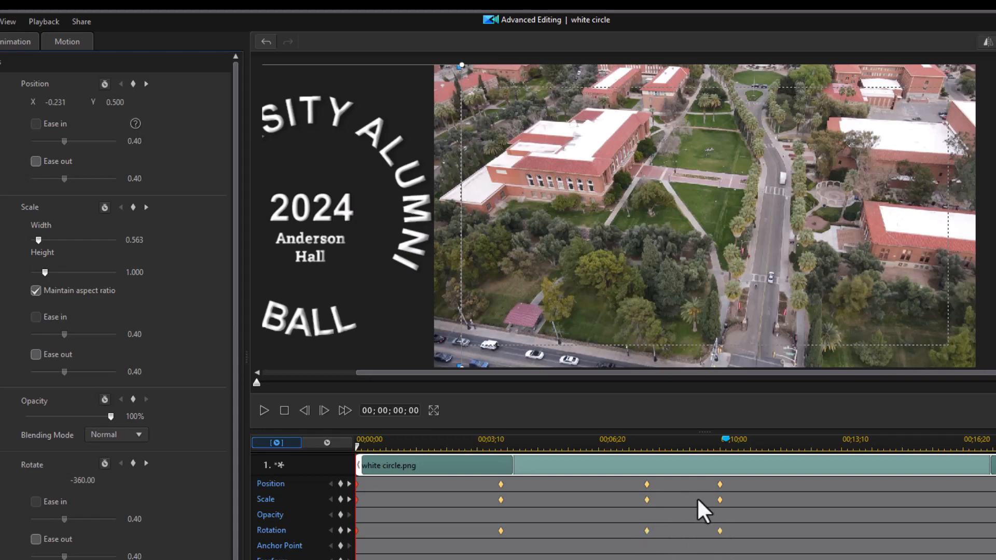
pyautogui.click(646, 446)
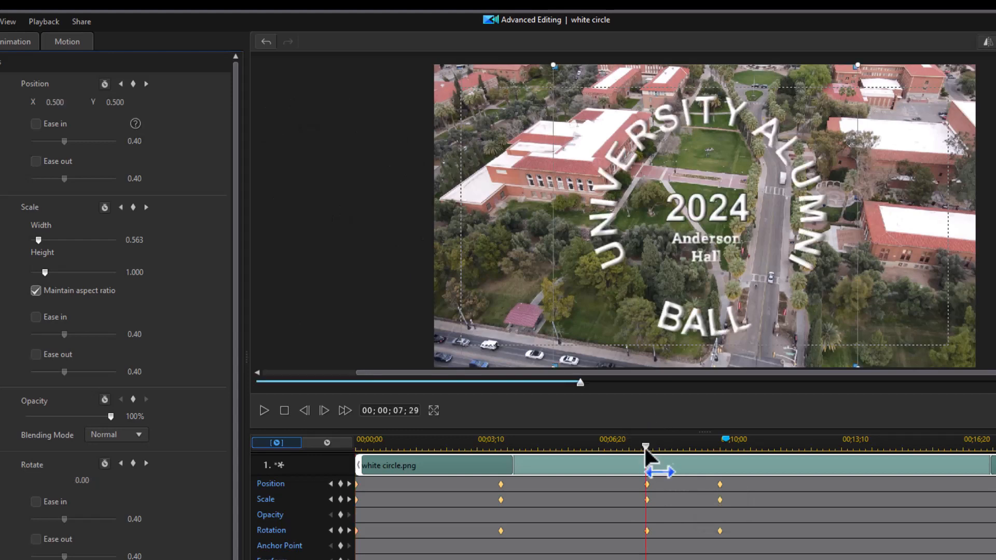
pyautogui.click(349, 499)
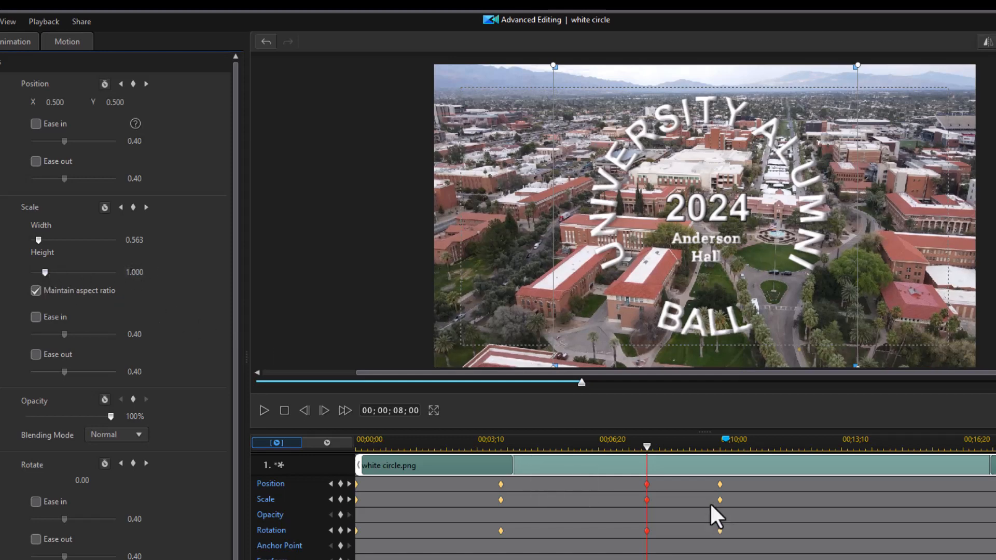
pyautogui.click(349, 499)
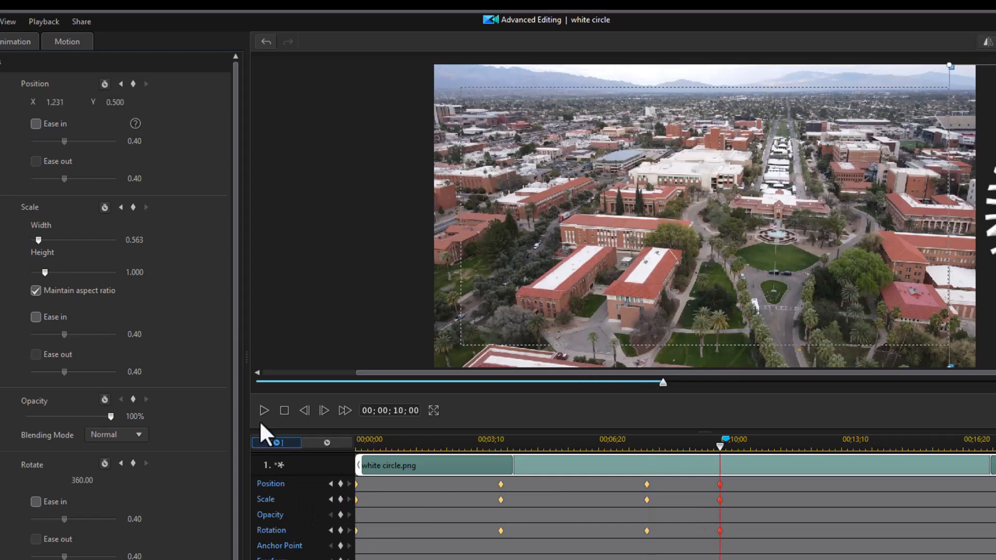
# Step: At the 10-second keyframe, shrink the logo to about 0.23 scale and move it lower right (X 1.237, Y 0.810)
pyautogui.moveTo(38, 272); pyautogui.dragTo(32, 273)
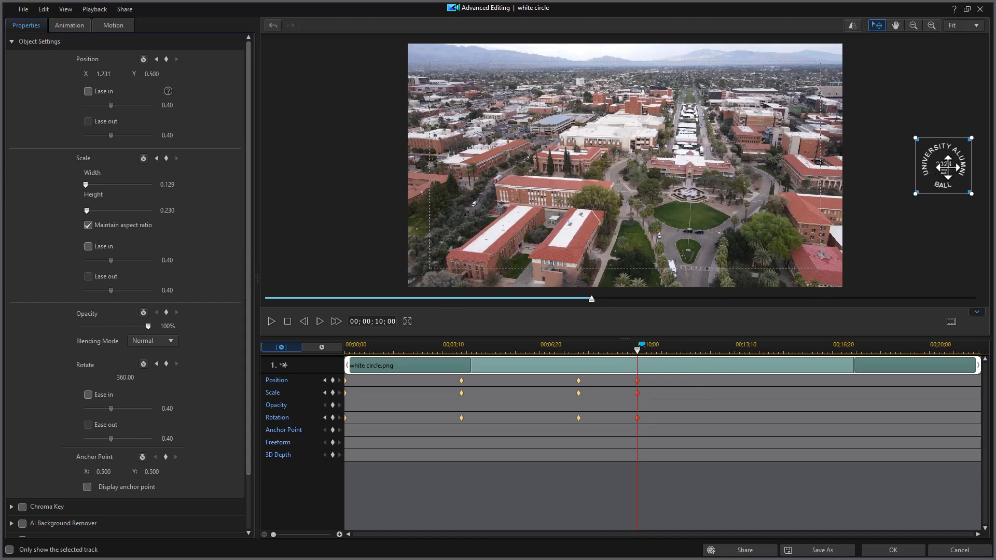
pyautogui.moveTo(947, 167); pyautogui.dragTo(908, 240)
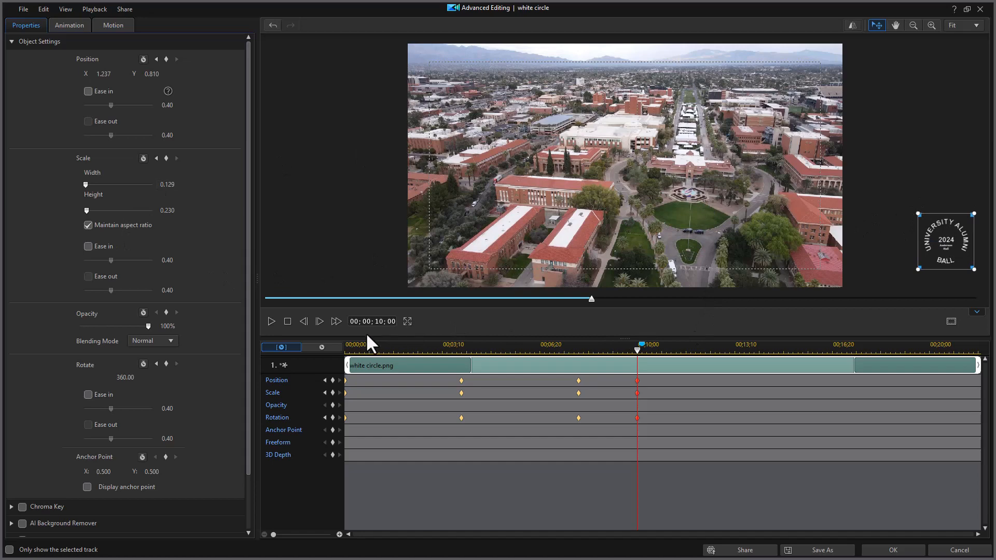
pyautogui.click(285, 321)
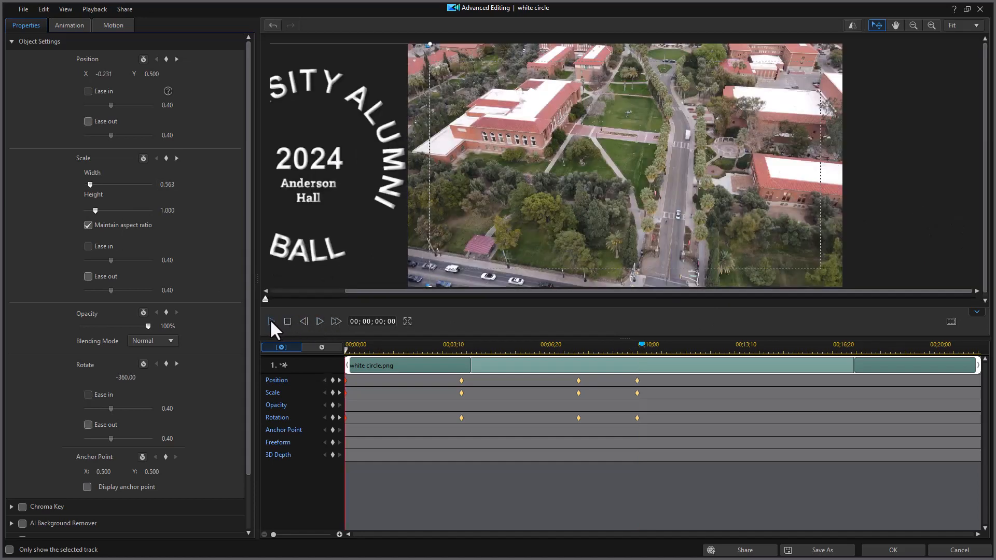
# Step: Preview the logo animation, apply the keyframe edits, and close Image properties to return to media
pyautogui.click(271, 321)
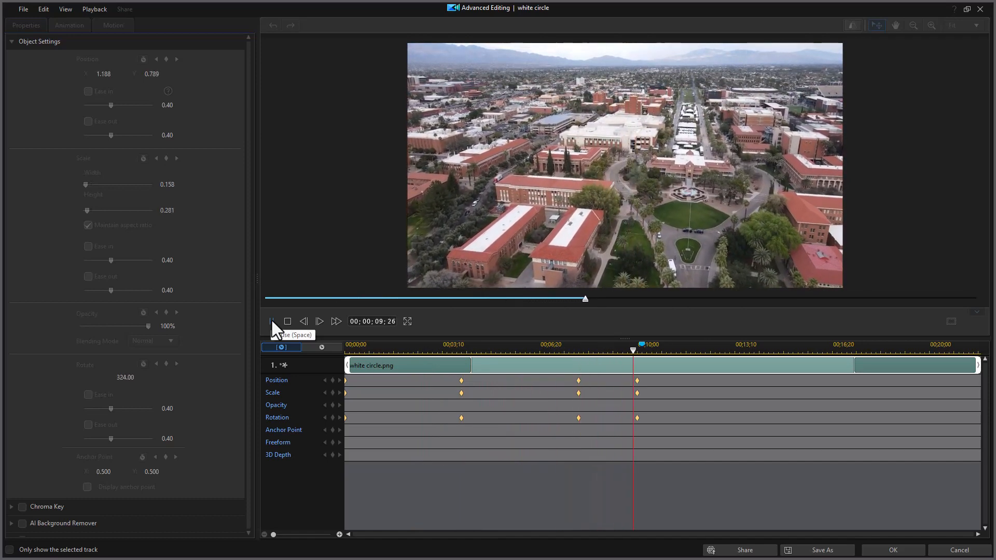
pyautogui.click(272, 321)
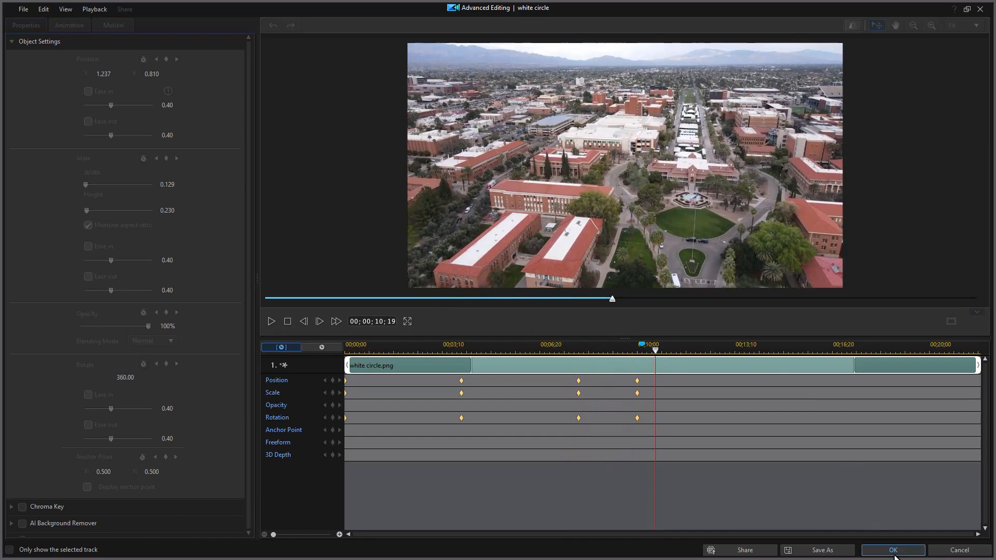
pyautogui.click(895, 552)
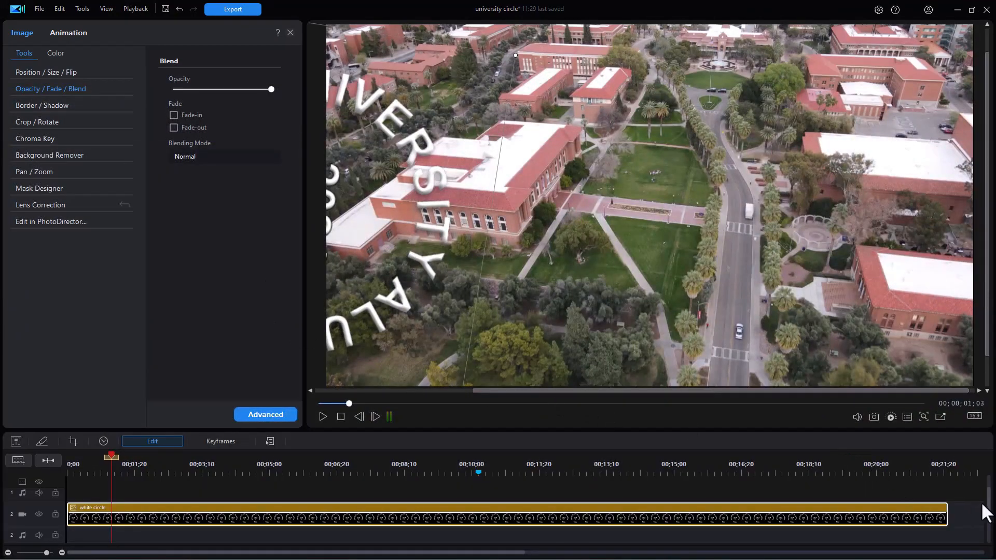
pyautogui.scroll(-2, 988, 511)
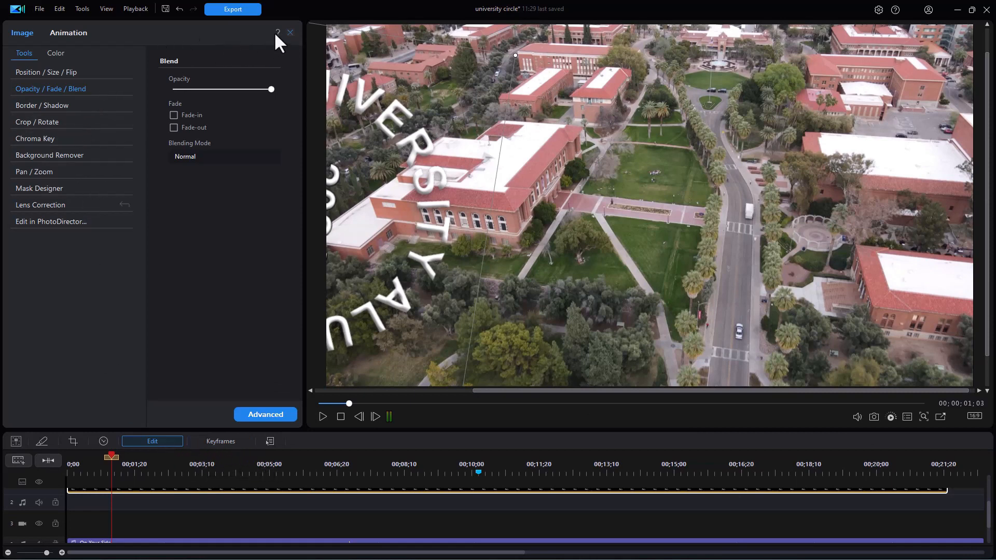
pyautogui.click(290, 32)
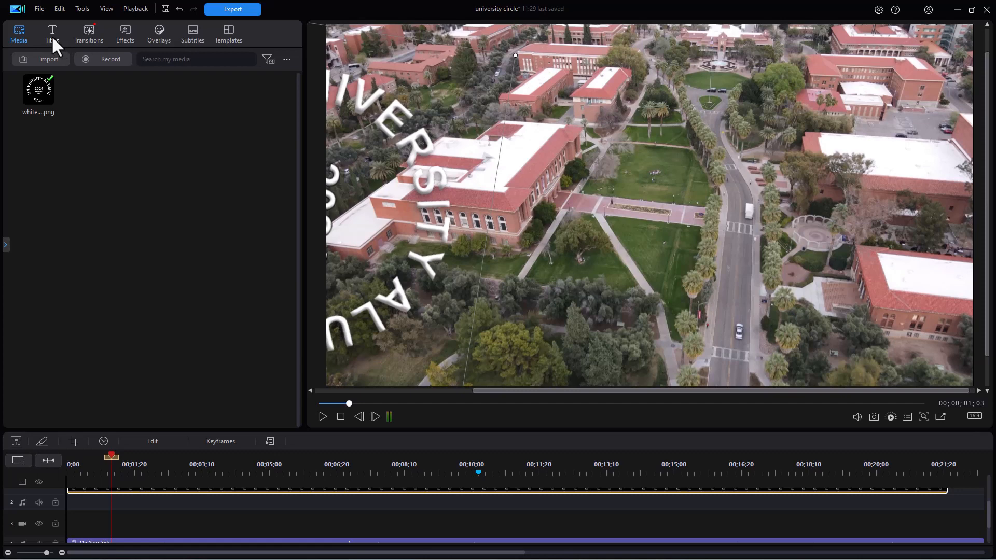
pyautogui.click(50, 36)
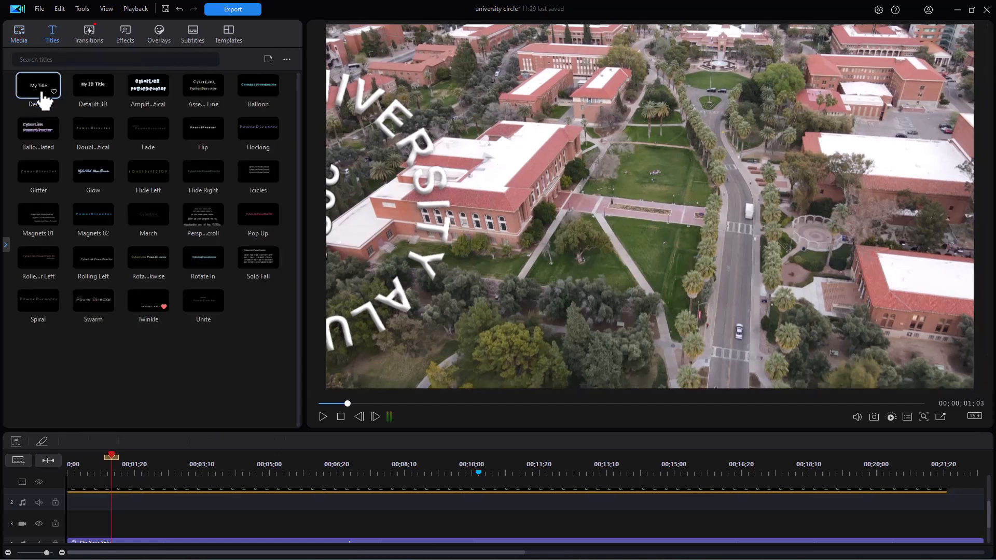
pyautogui.click(5, 248)
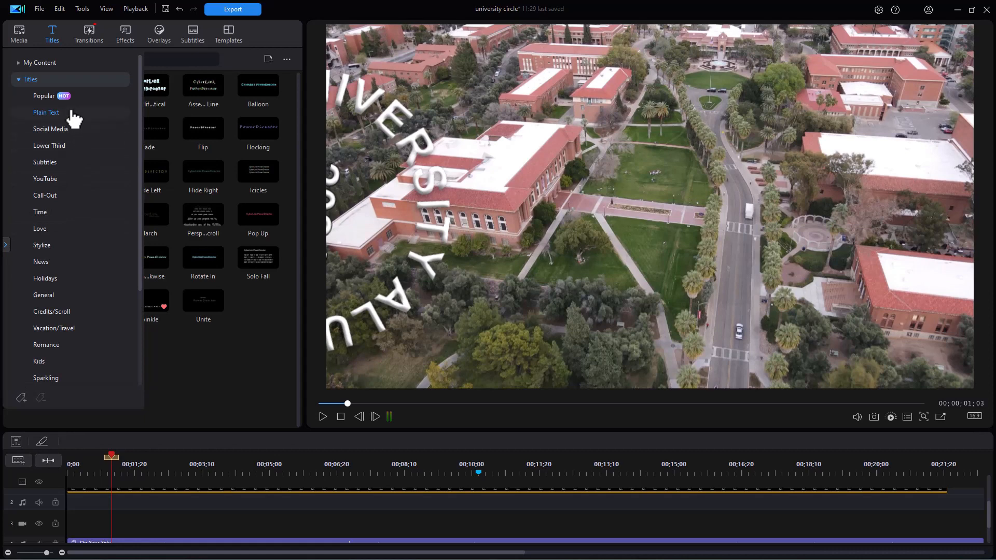
pyautogui.click(21, 64)
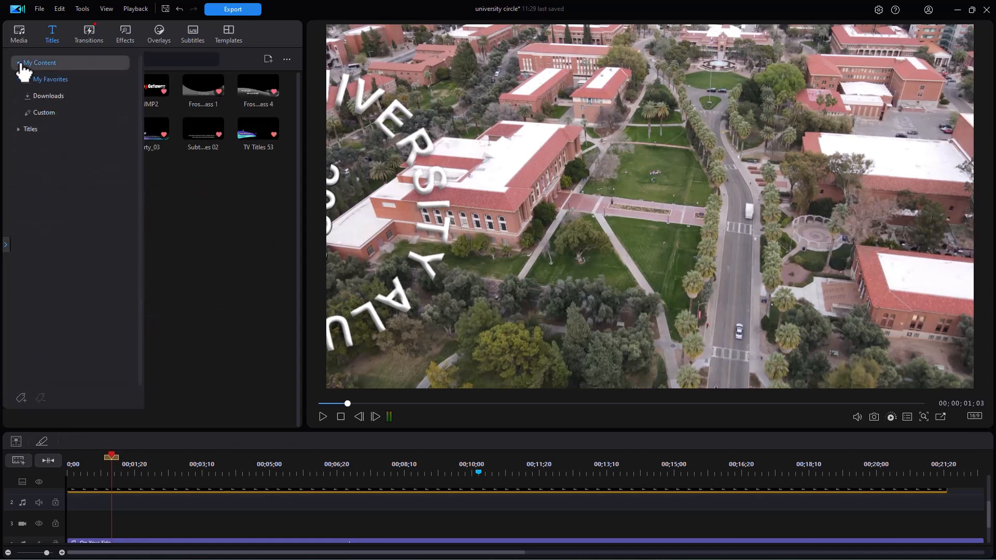
pyautogui.click(53, 113)
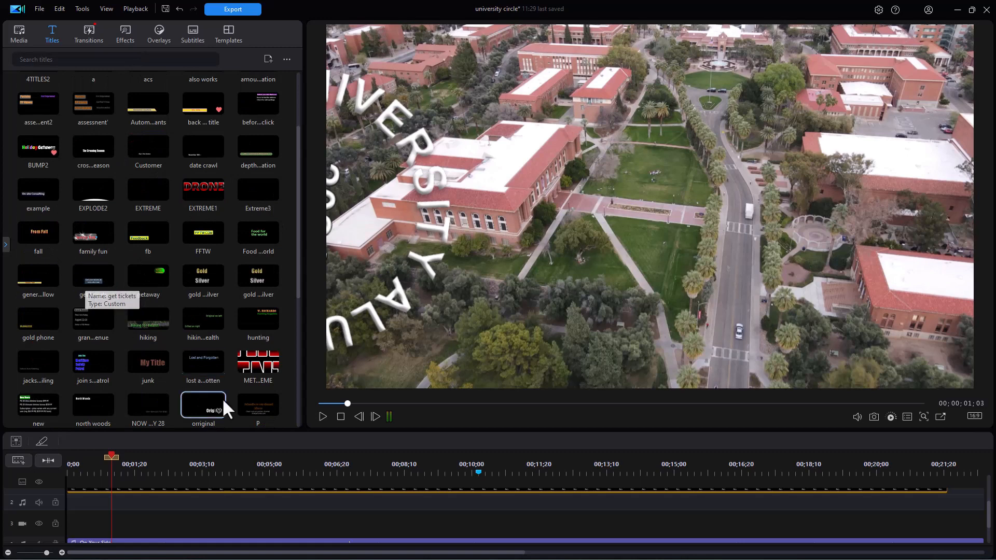
pyautogui.scroll(3, 978, 502)
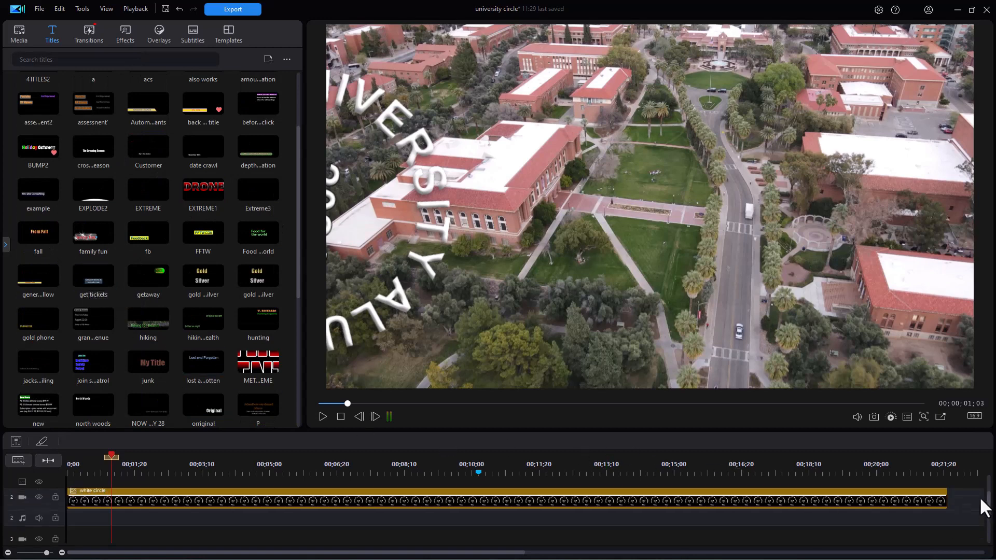
pyautogui.scroll(-1, 981, 508)
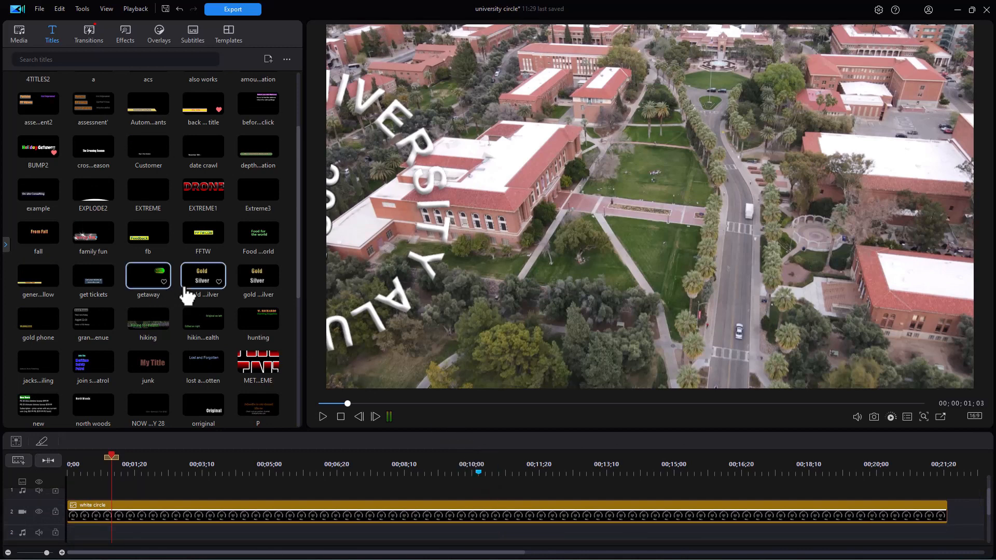
pyautogui.moveTo(95, 288); pyautogui.dragTo(518, 506)
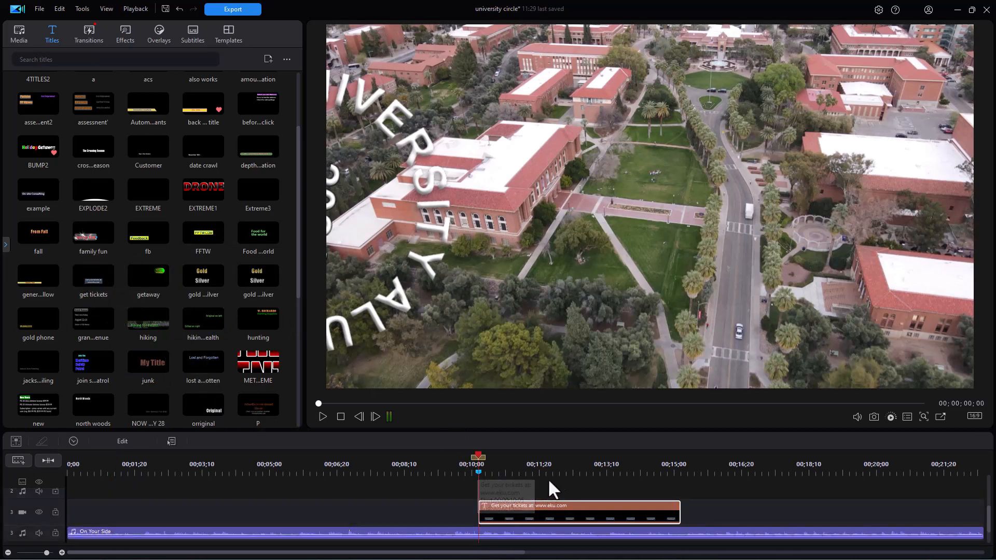
pyautogui.click(474, 463)
pyautogui.click(378, 463)
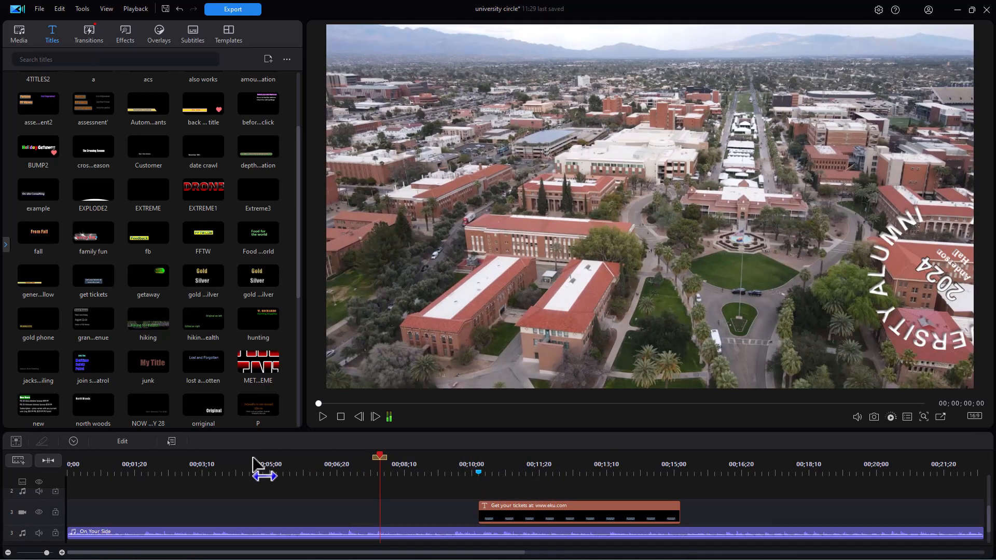
pyautogui.click(252, 461)
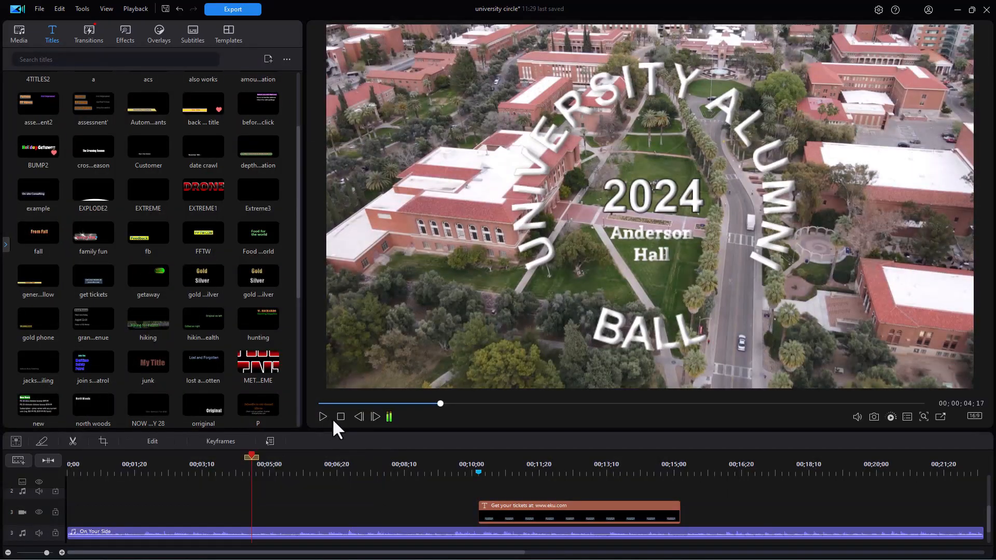
pyautogui.click(322, 417)
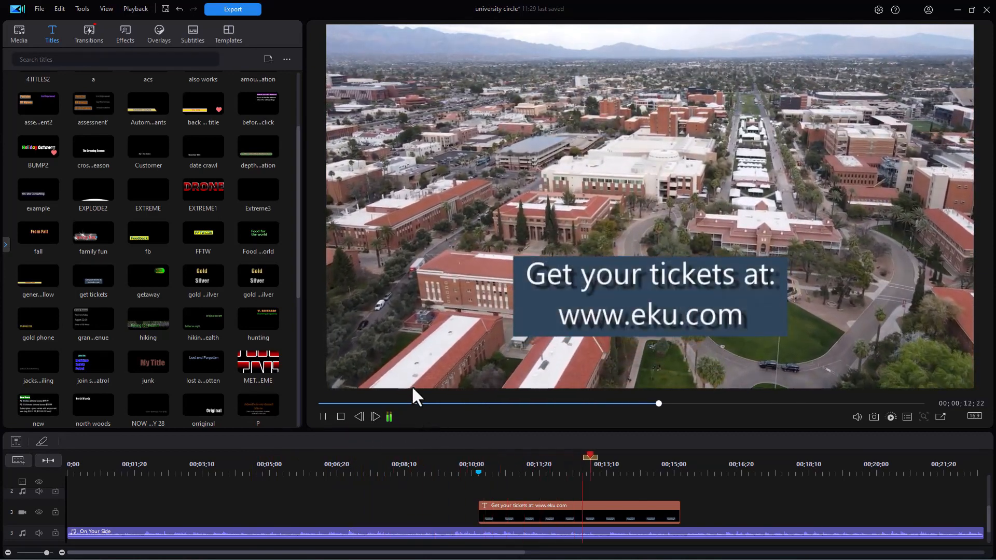
pyautogui.click(508, 465)
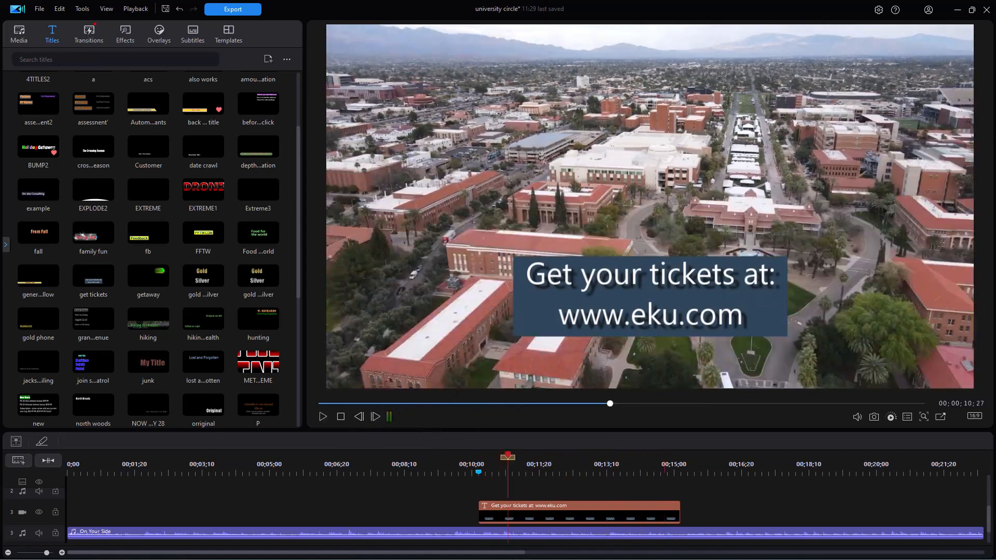